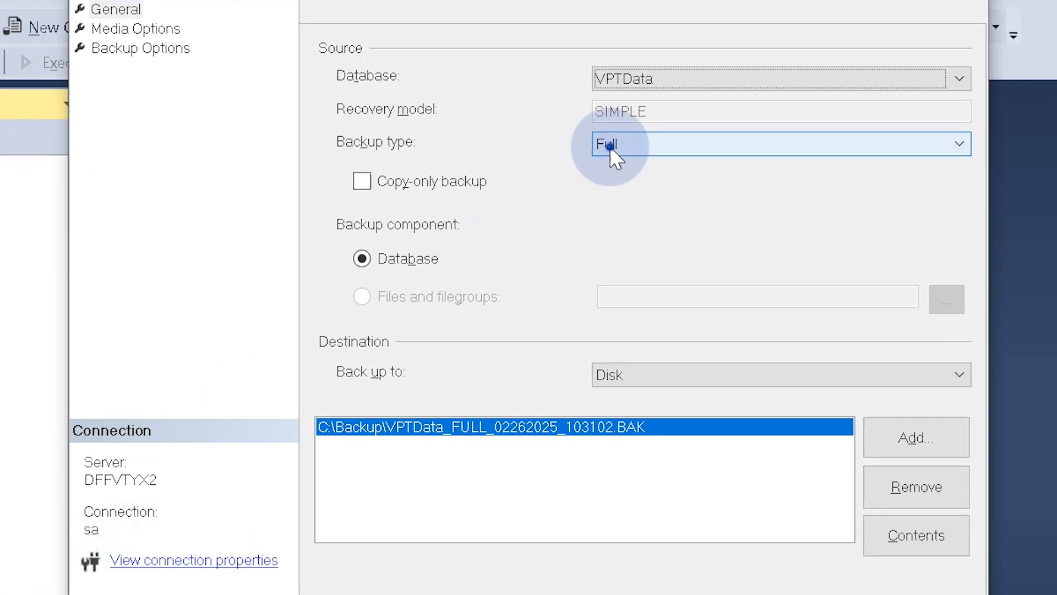
- Set the VPTData backup type to Full and the backup destination type to Disk
click(609, 146)
click(613, 164)
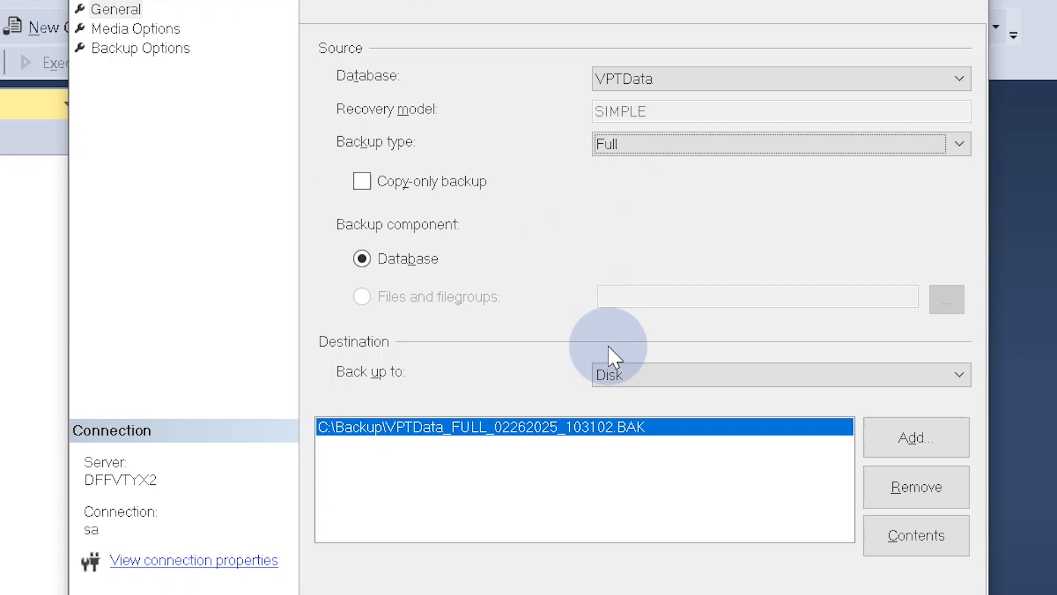
click(620, 367)
click(621, 394)
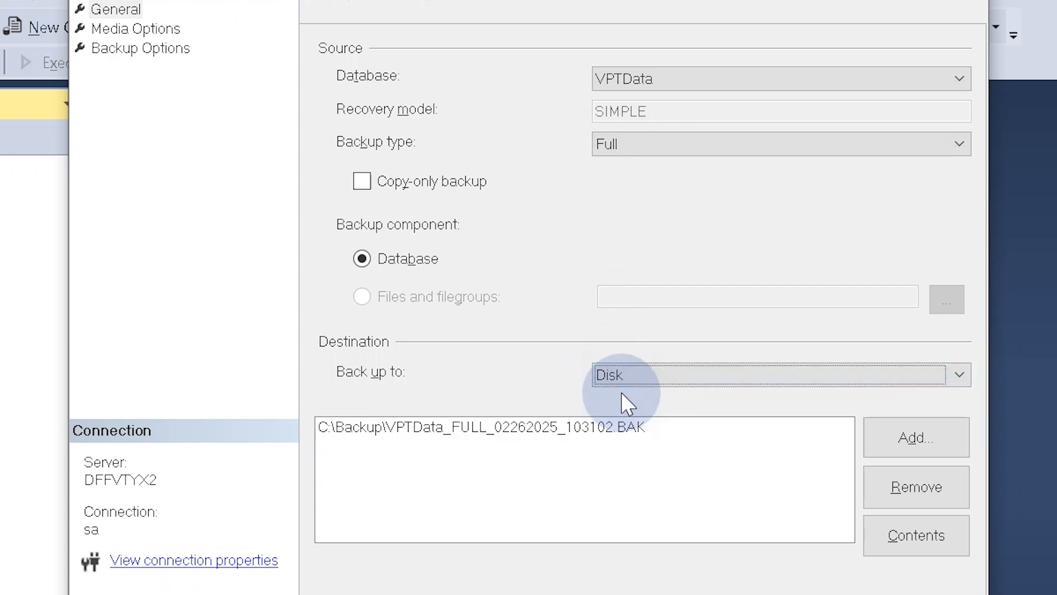
- Replace the listed backup destination file with C:\Backup\example_26Feb2025.bak
click(627, 428)
click(863, 489)
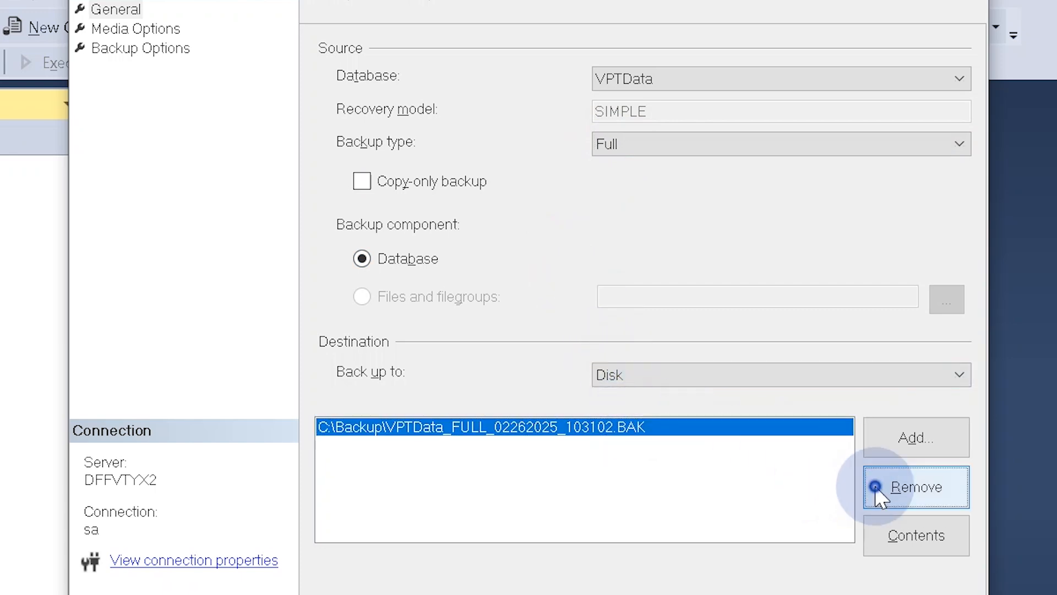
click(881, 435)
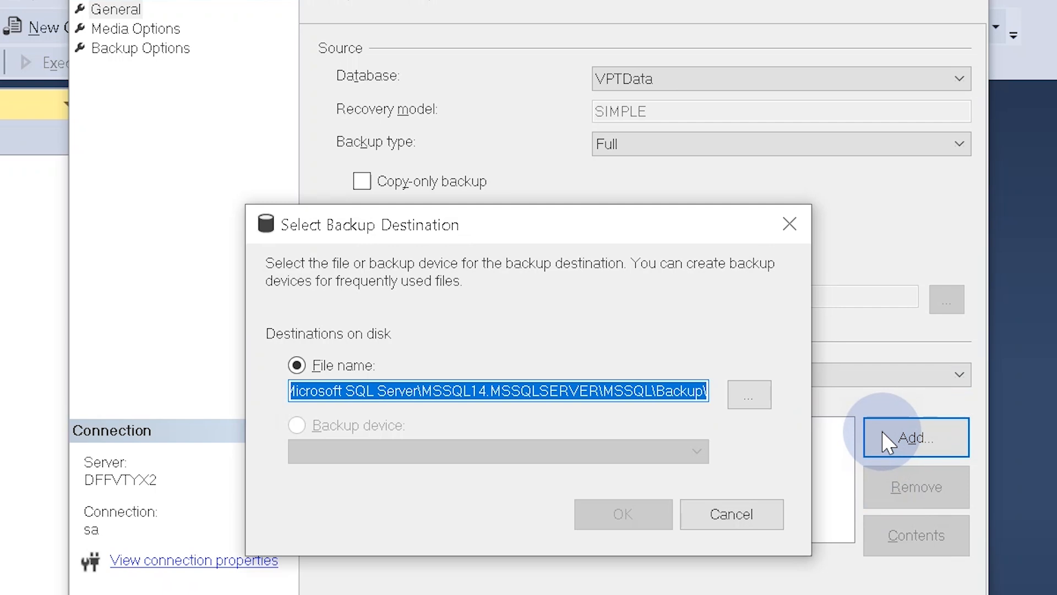
click(762, 388)
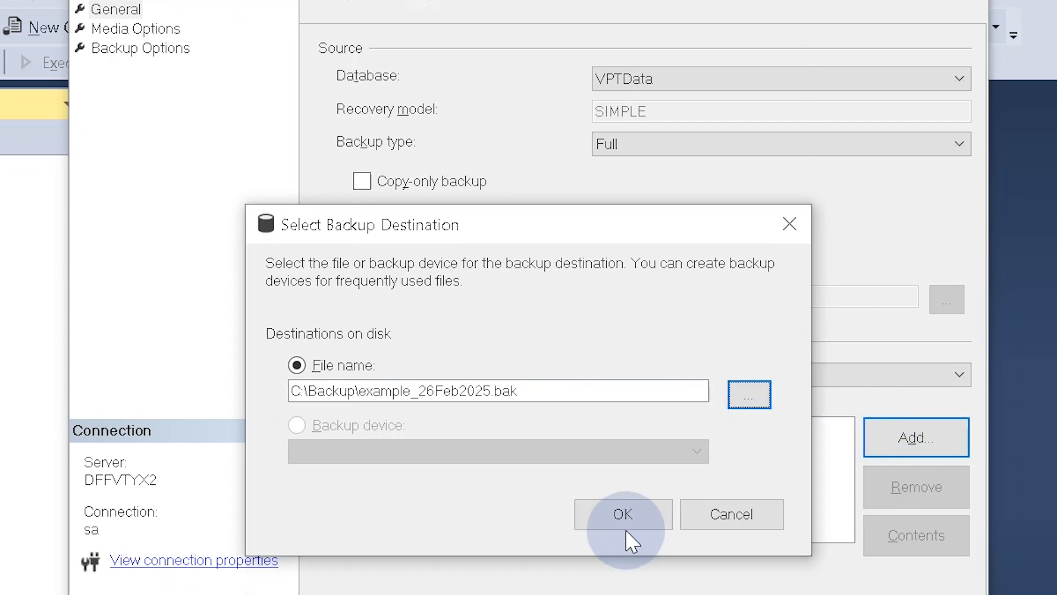
click(622, 514)
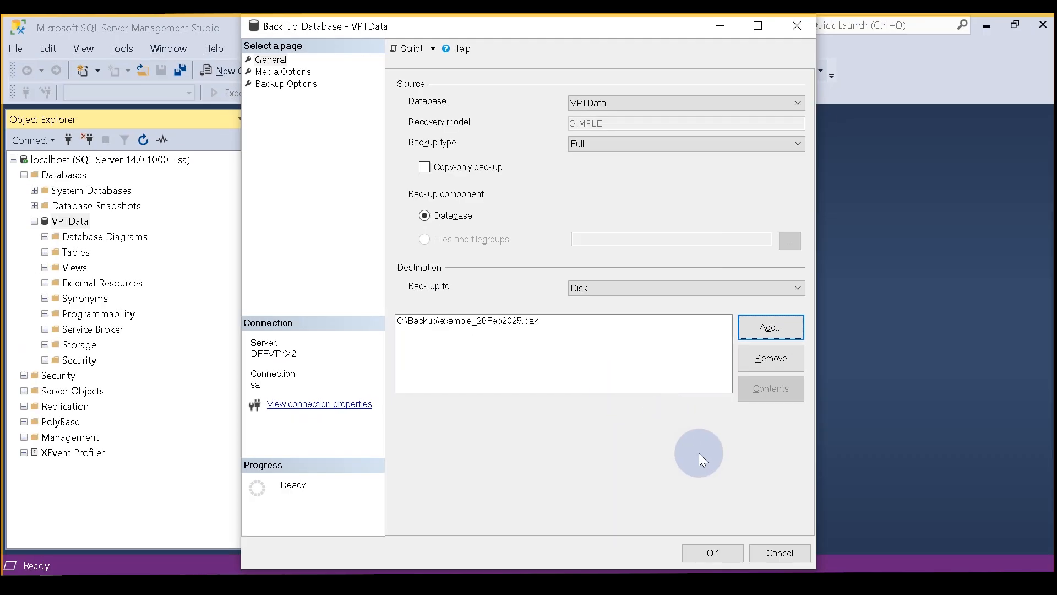
- Run the VPTData backup, dismiss the completion message and locate example_26Feb2025.bak in the C:\Backup folder
click(709, 548)
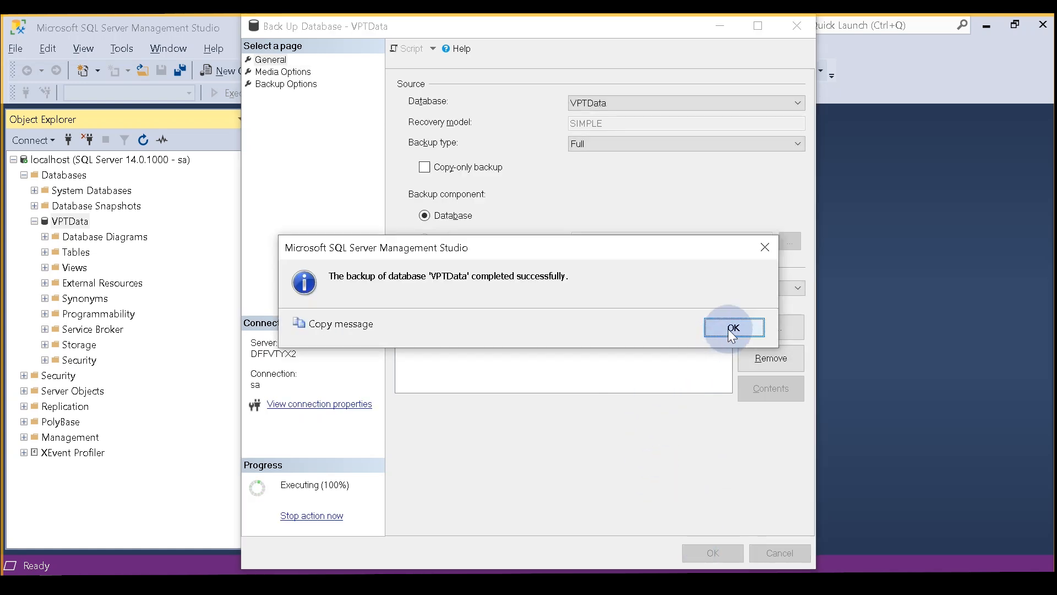
click(733, 328)
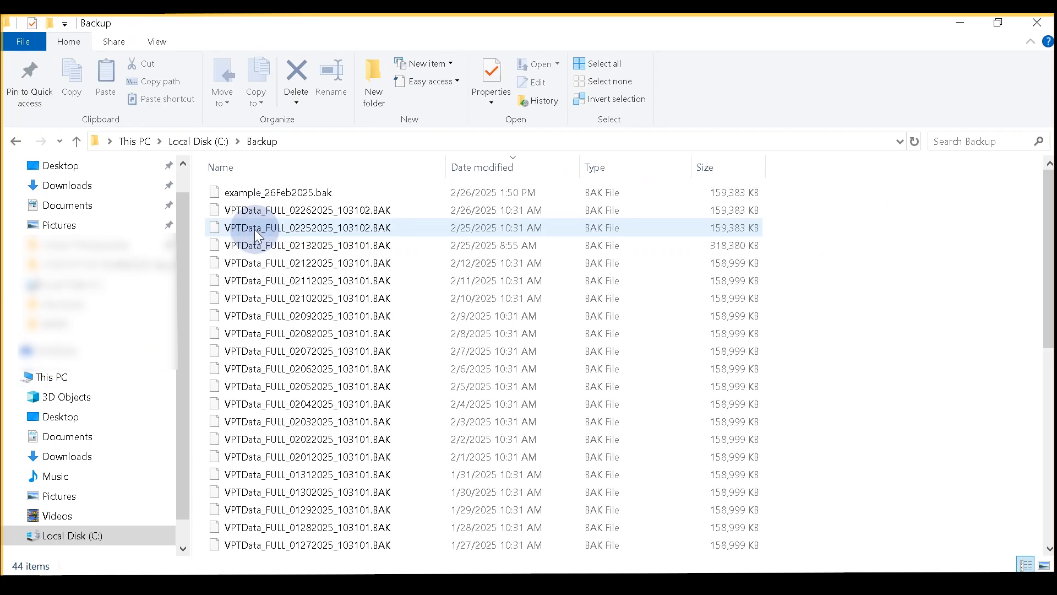
click(265, 194)
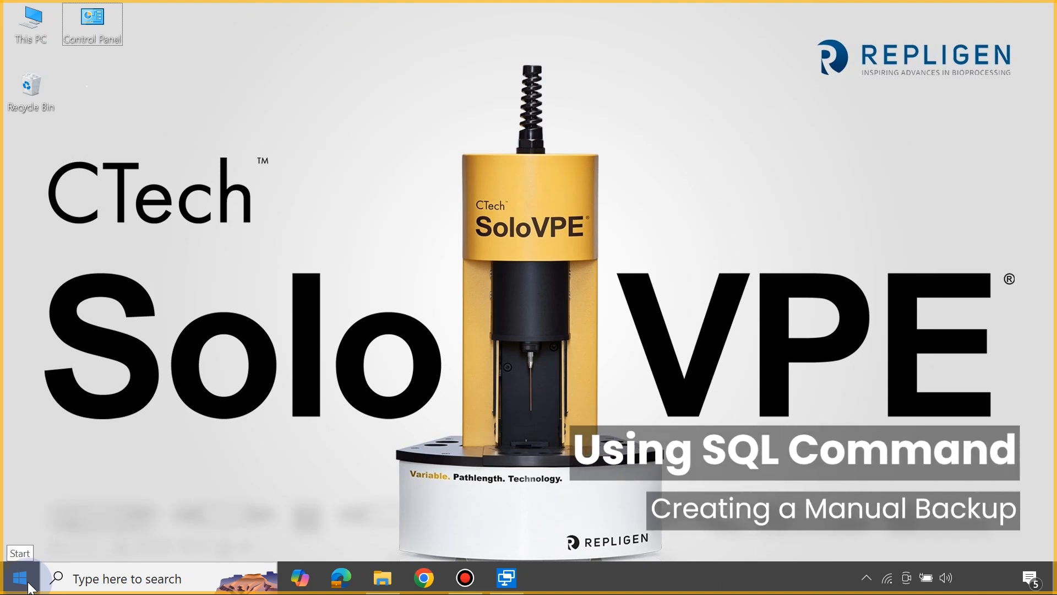
- In a new Notepad file, write a sqlcmd command with the sa account password that backs up VPTDATA on localhost to C:\Backup\exampleBackup.bak
click(28, 582)
text(note)
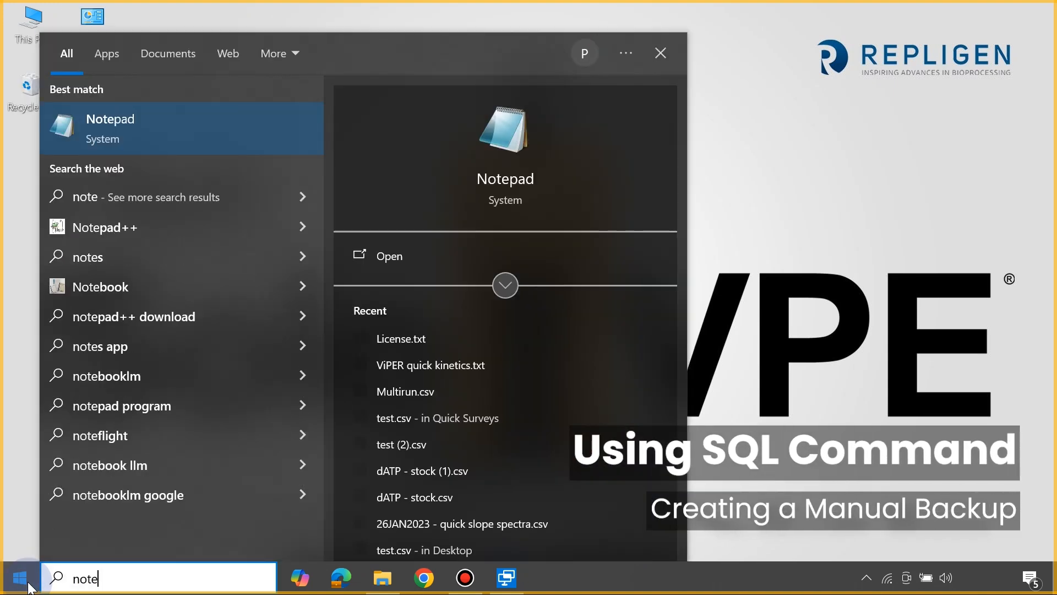
key(Return)
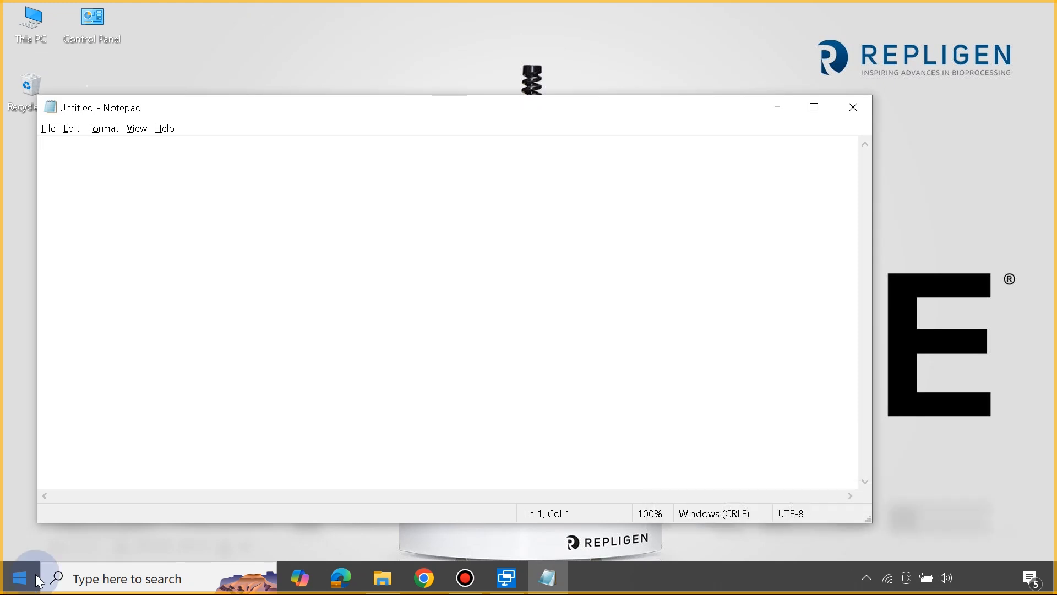
text(sql)
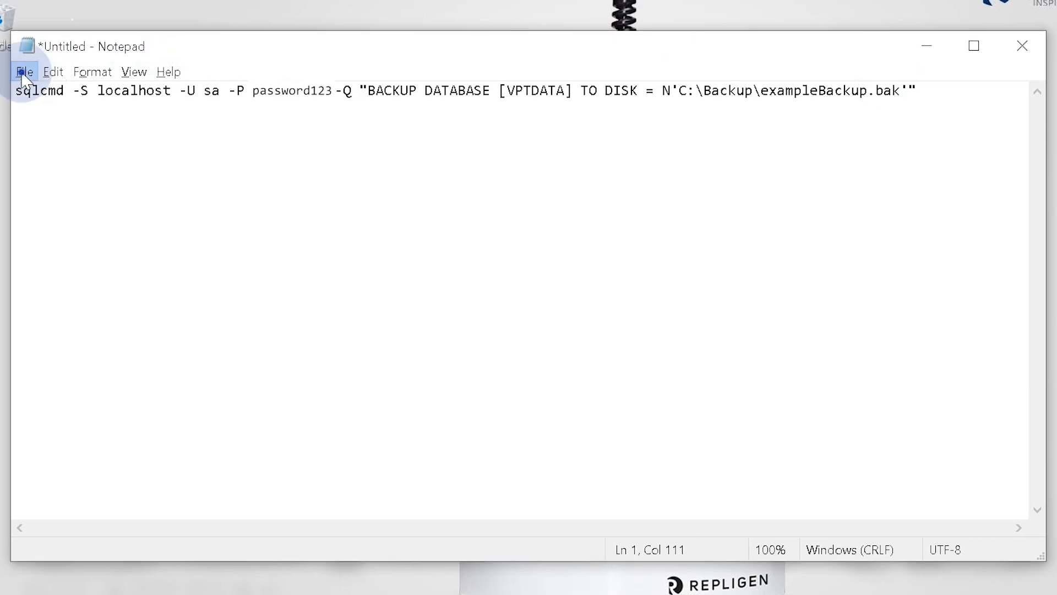
- Save the command file as exampleBackup.bat in C:\Temp with the All Files type
click(25, 73)
click(52, 180)
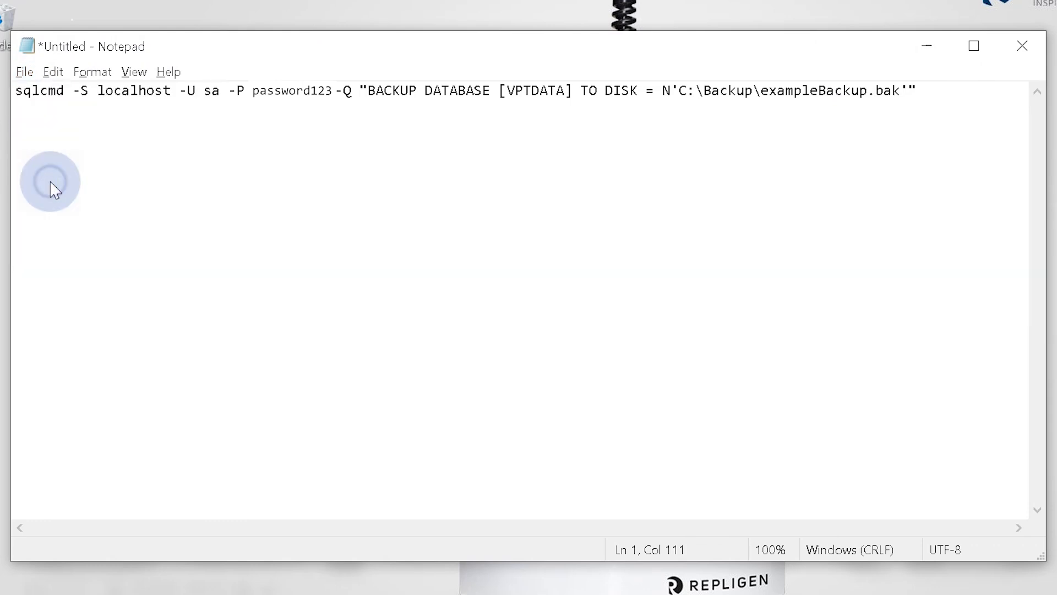
text(e)
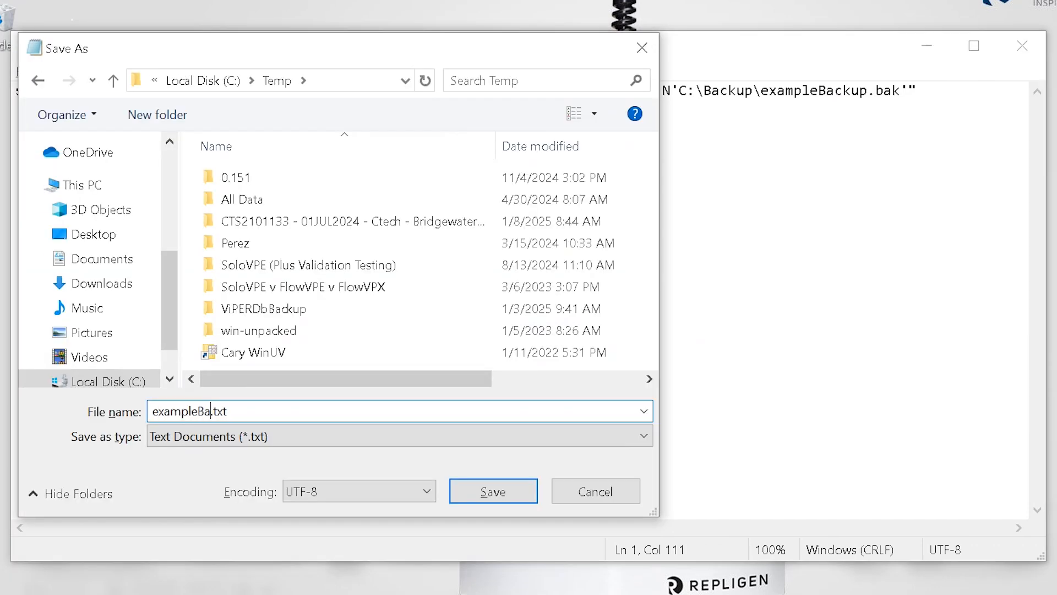
text(xampleBackup.bat)
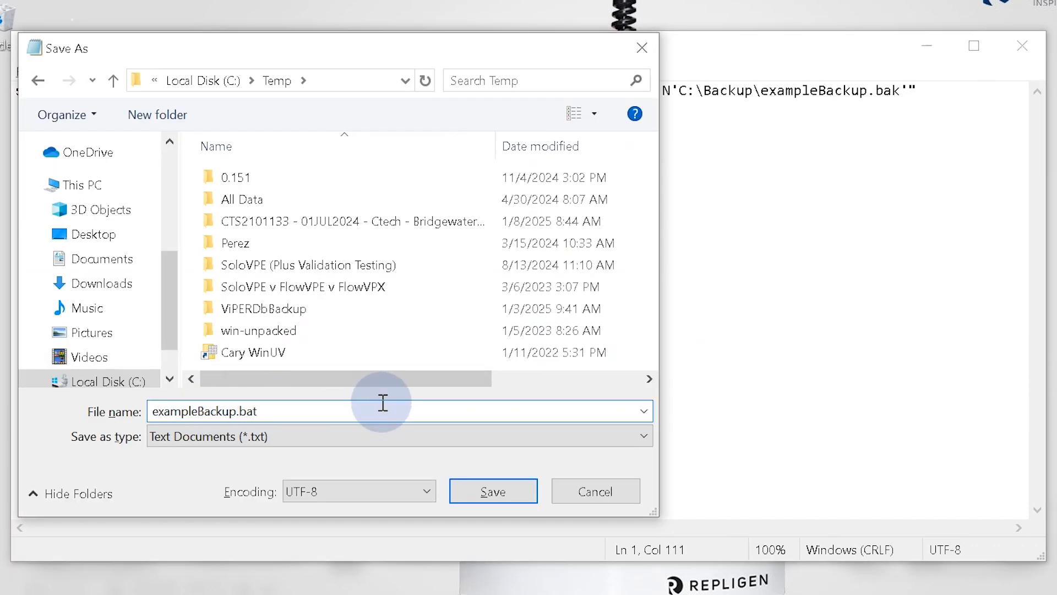
click(487, 438)
click(477, 473)
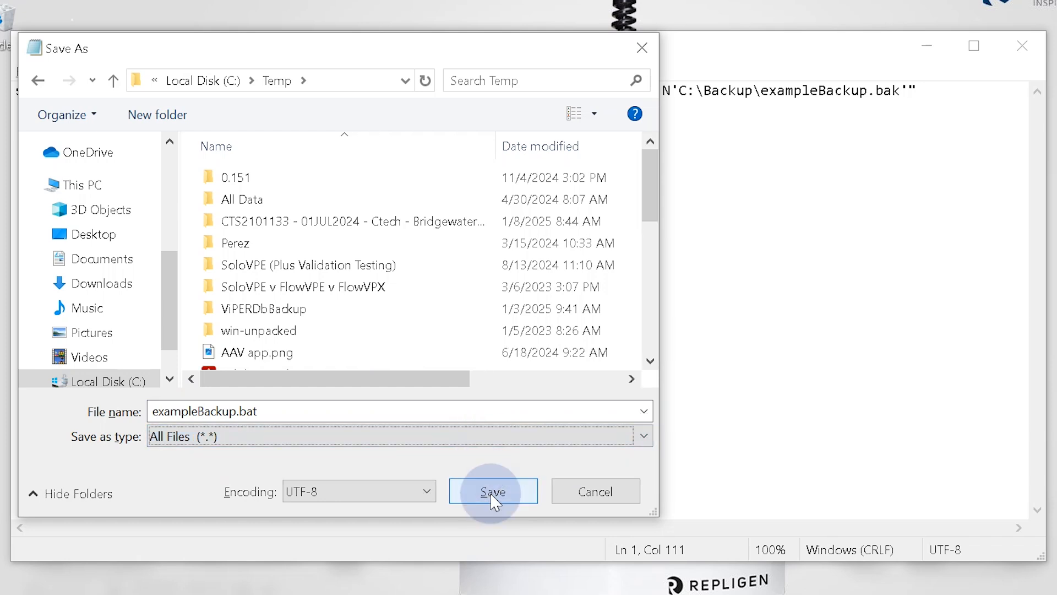
click(492, 493)
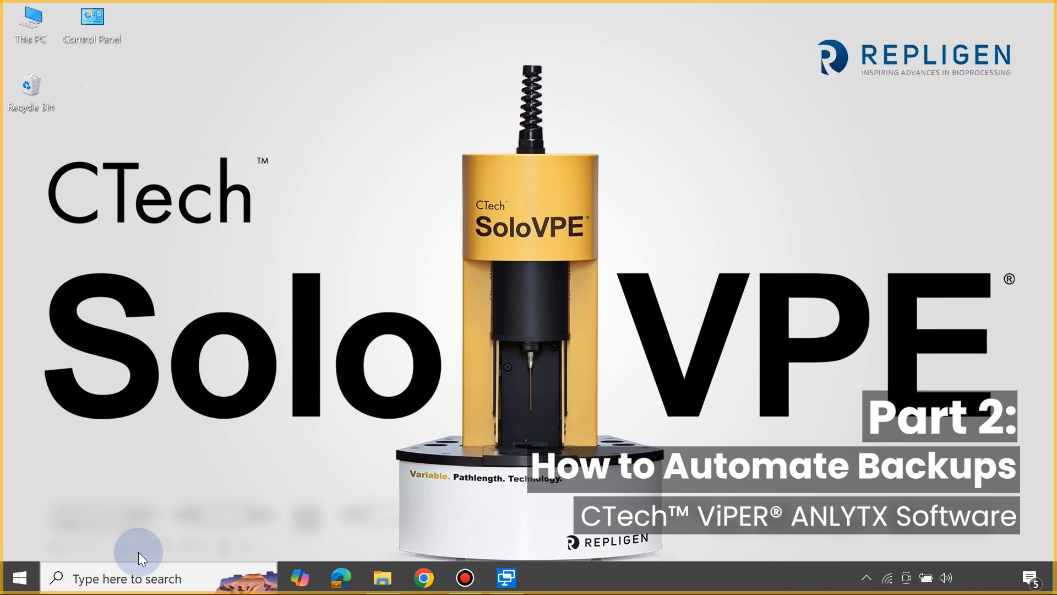
- Search Windows for Task Scheduler and open it
click(127, 576)
text(task sch)
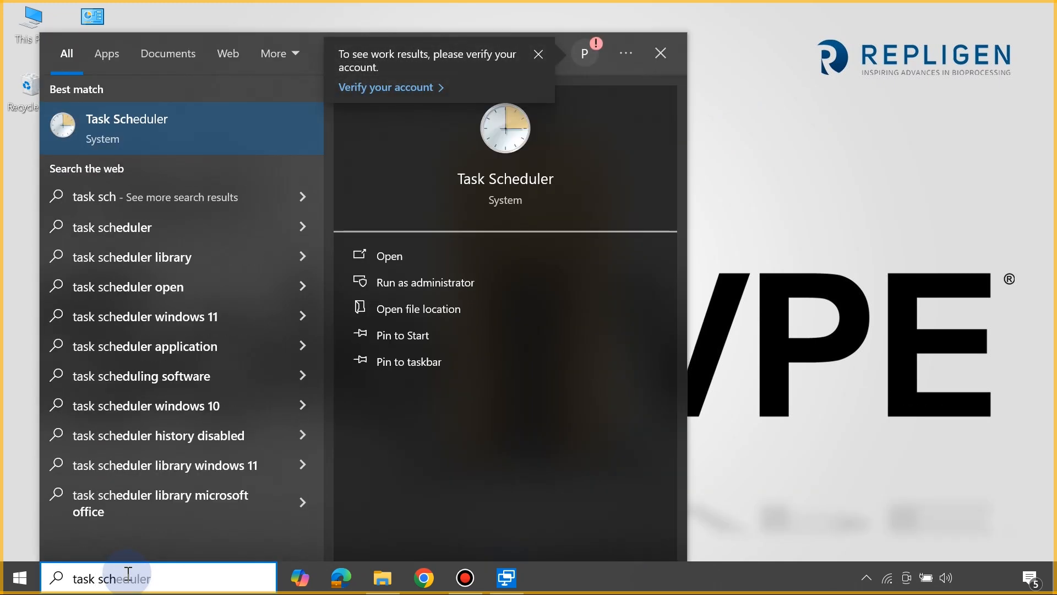
key(Return)
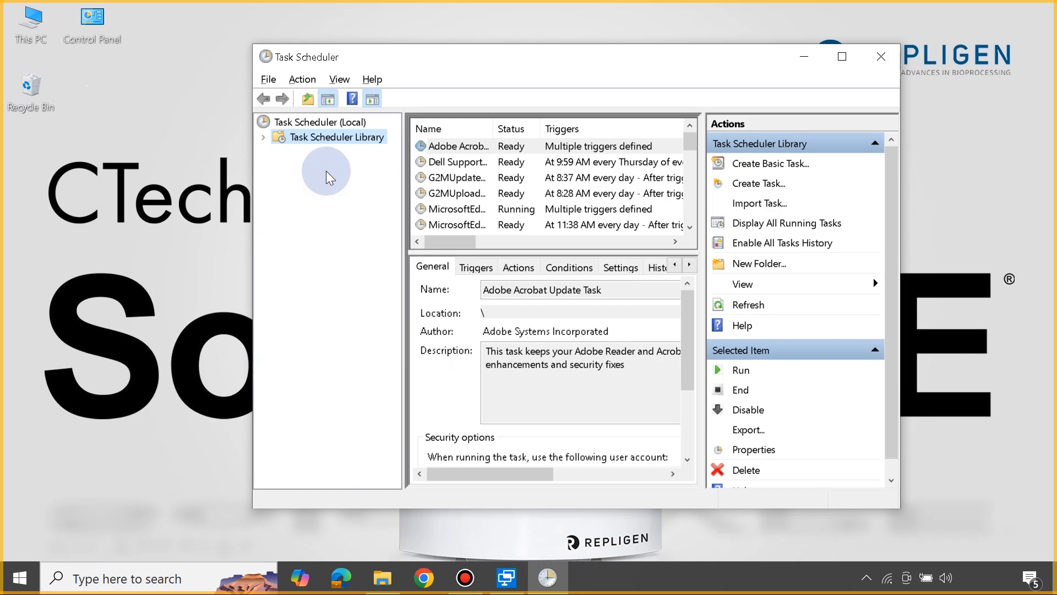
- Create a task named "ViPER Database Backup" with the description "Automated backup for the SQL database used by ViPER Software"
click(269, 81)
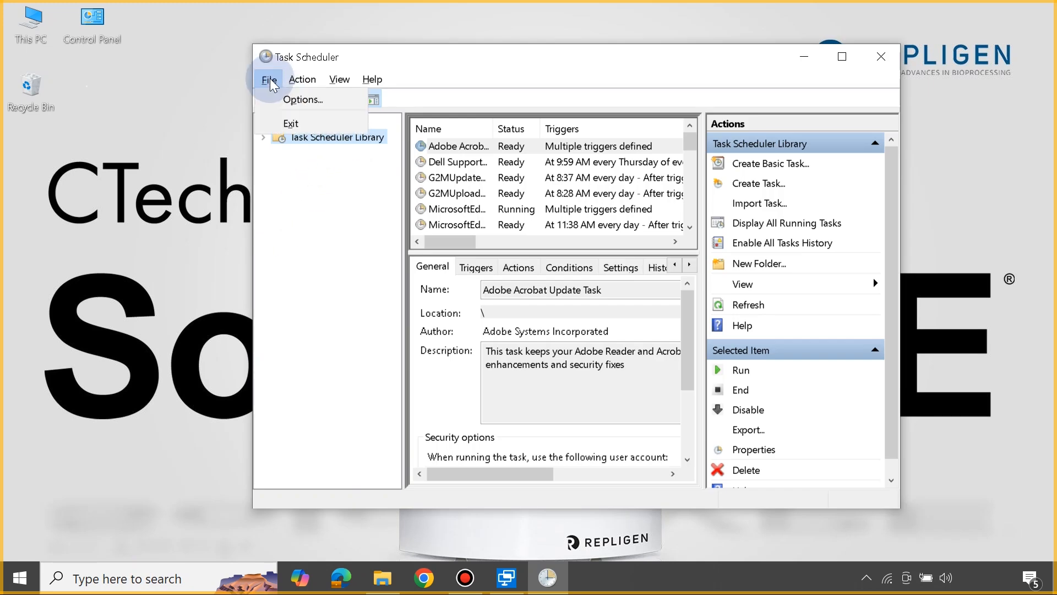
click(303, 79)
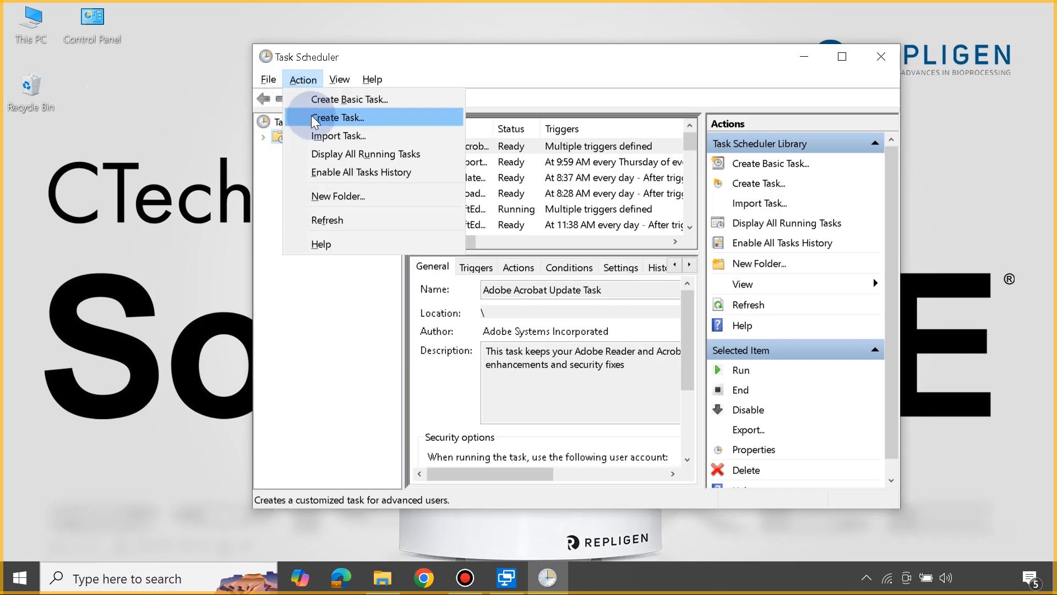
click(337, 117)
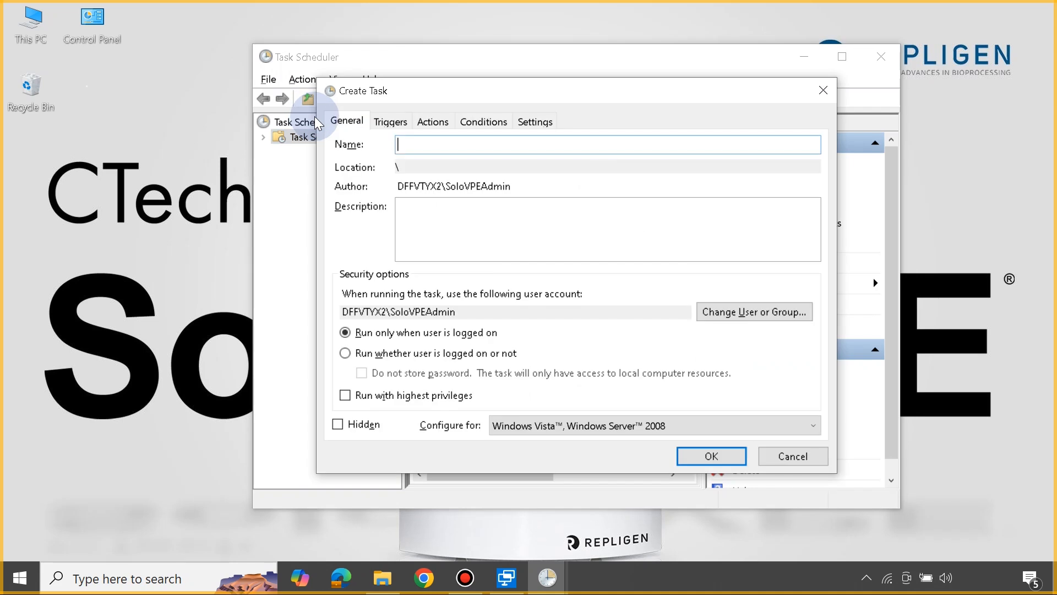
click(401, 145)
text(ViPER Database Backup)
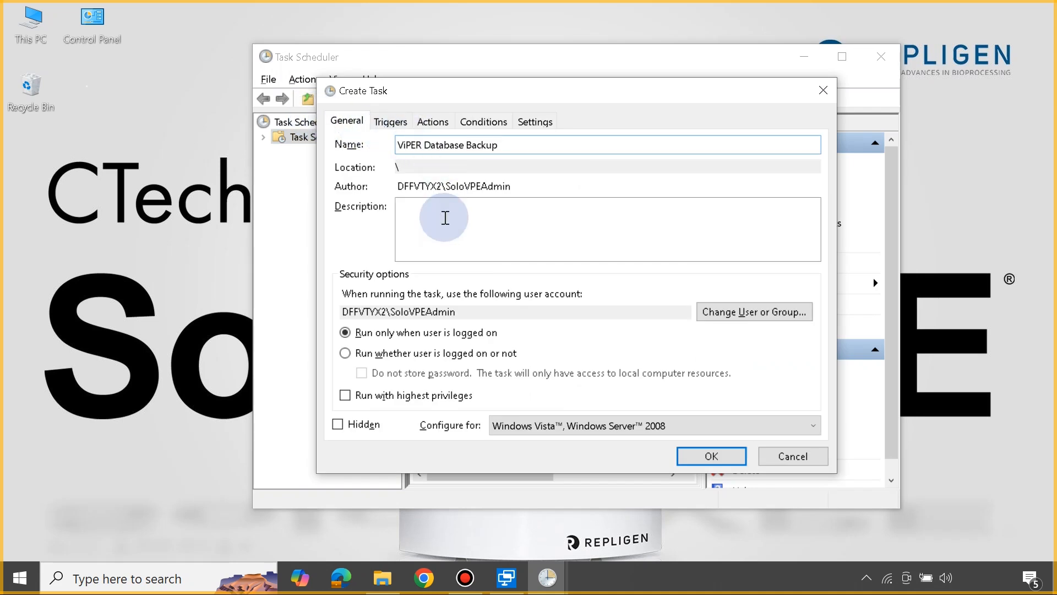
click(444, 217)
text(Automated backup for the SQL database used by ViPER Software)
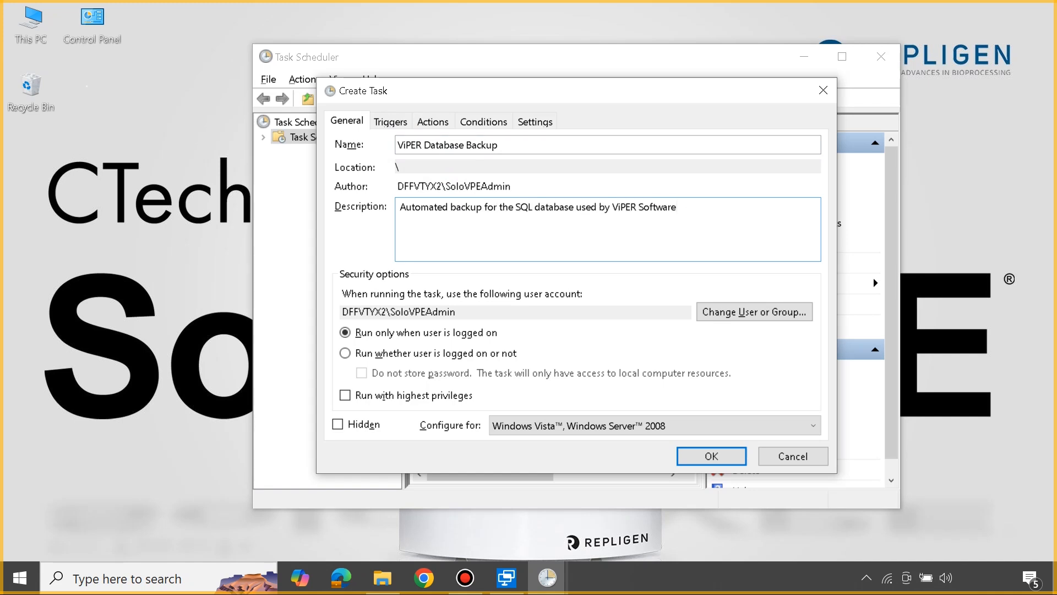
- Add a daily trigger to the task that starts at 10:00:00 PM
click(390, 121)
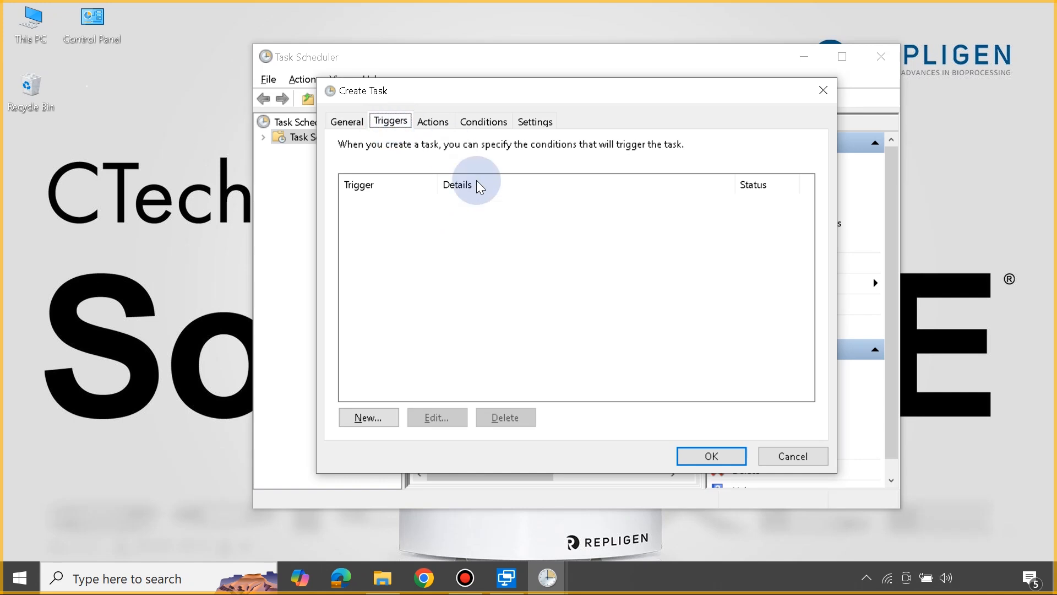
click(385, 422)
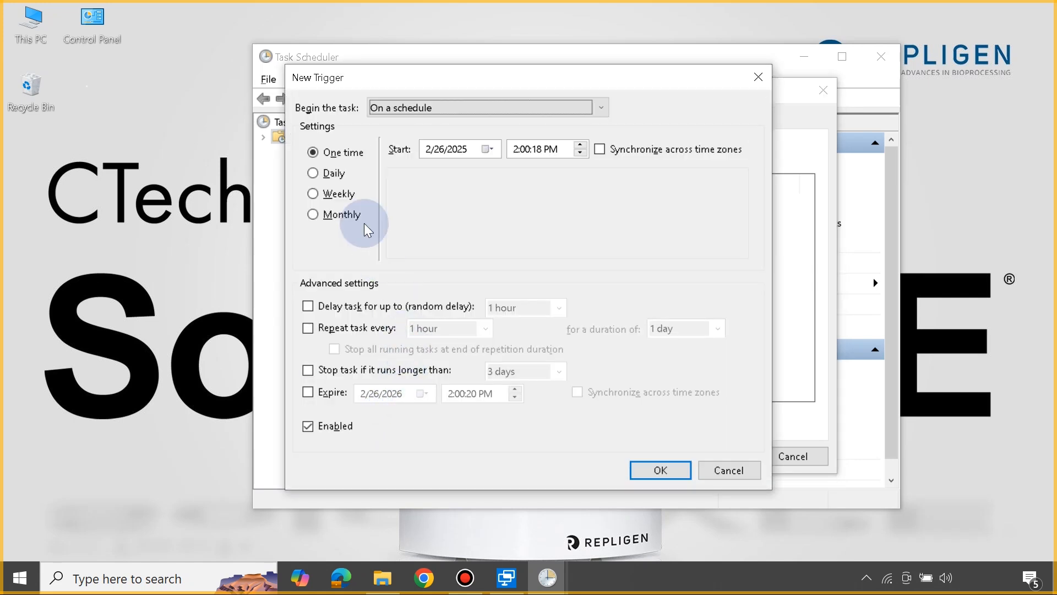
click(318, 173)
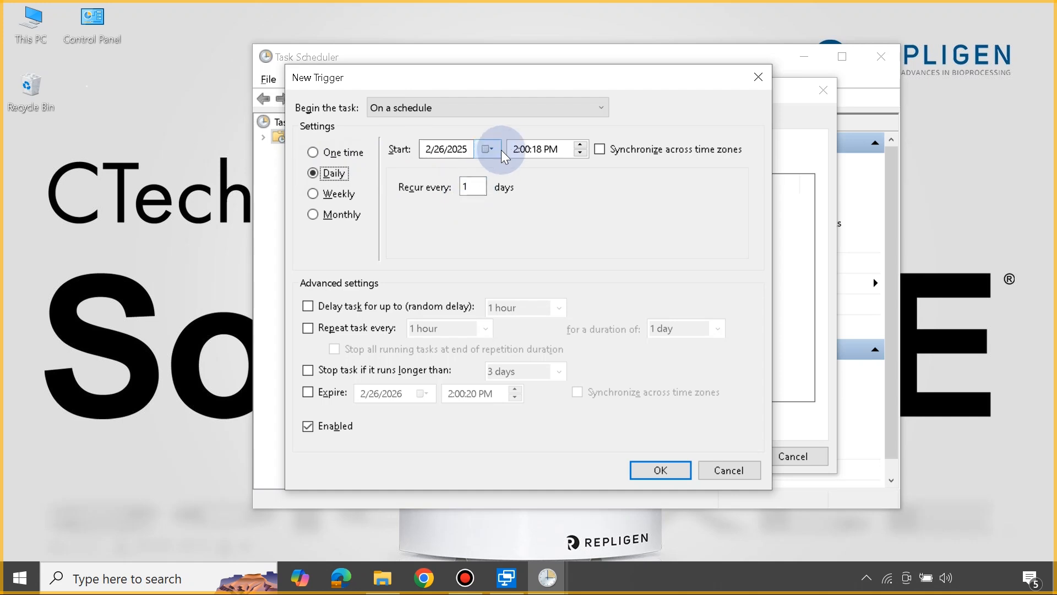
click(518, 156)
text(10:00)
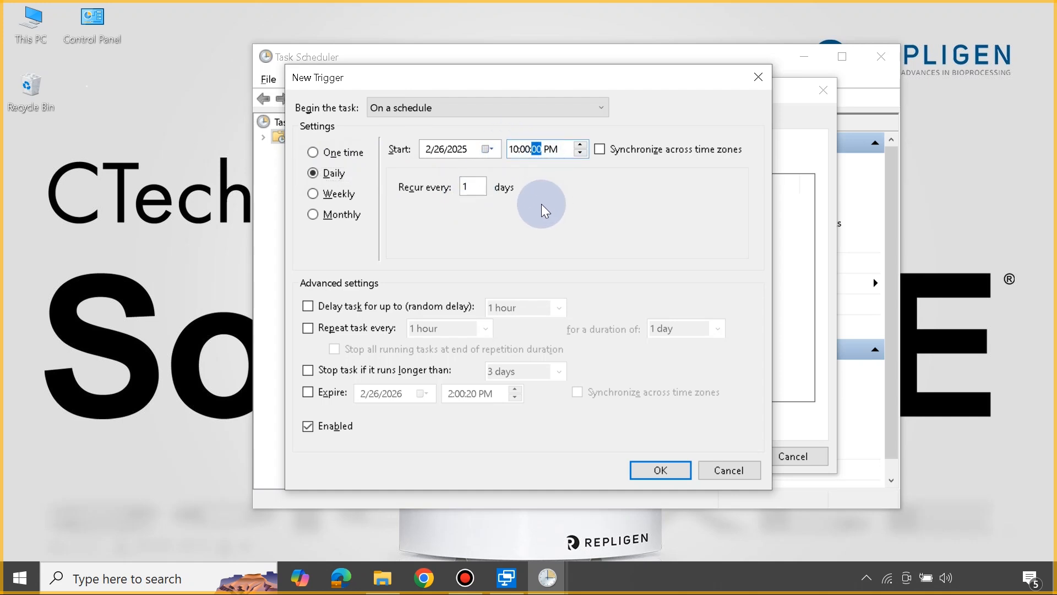
click(667, 470)
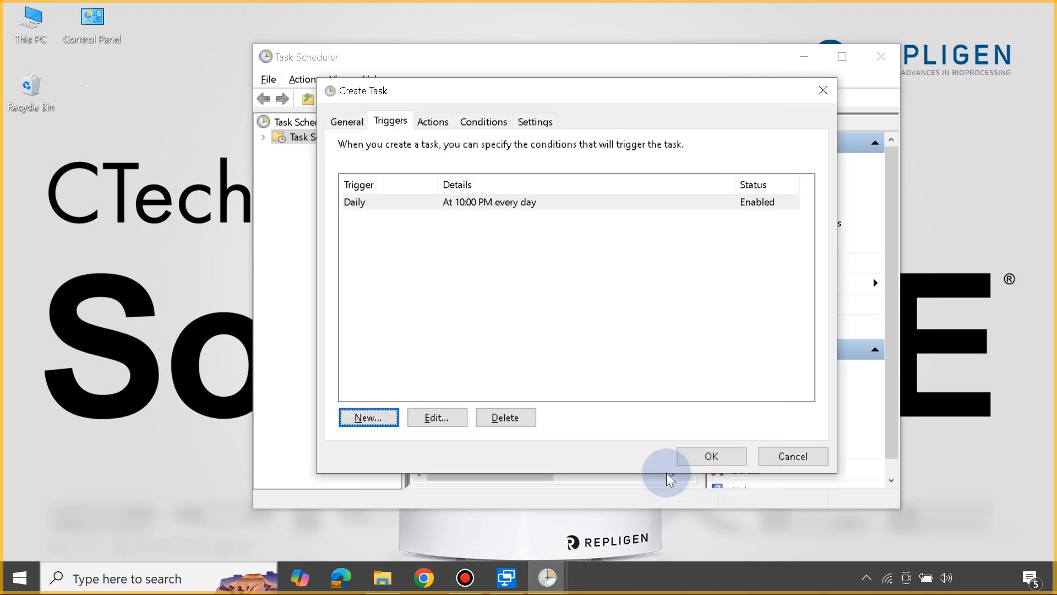
- Add a Start a program action to the task that runs C:\Temp\exampleBackup.bat
click(444, 127)
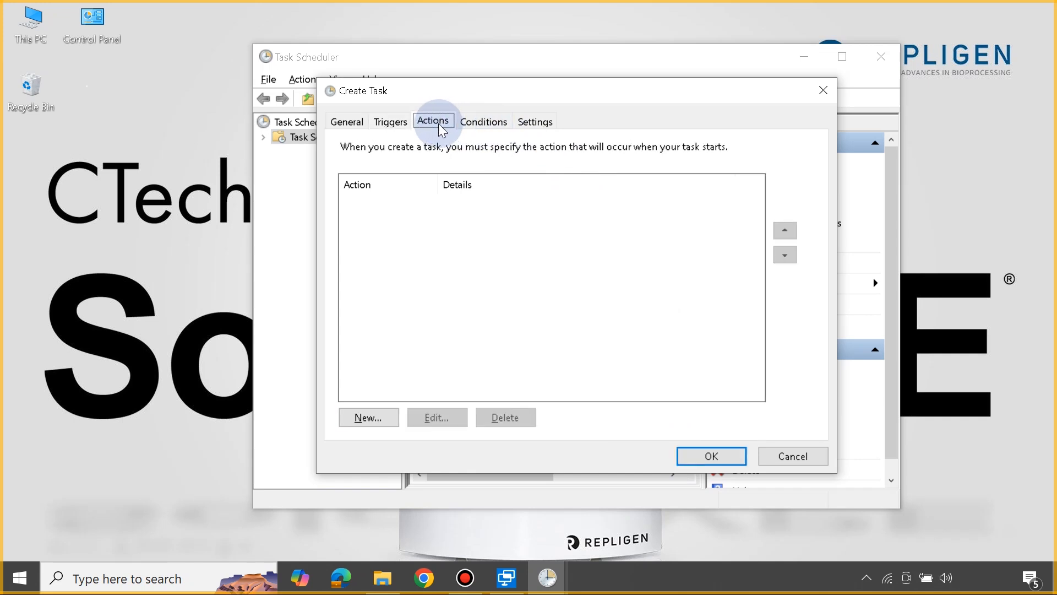
click(375, 420)
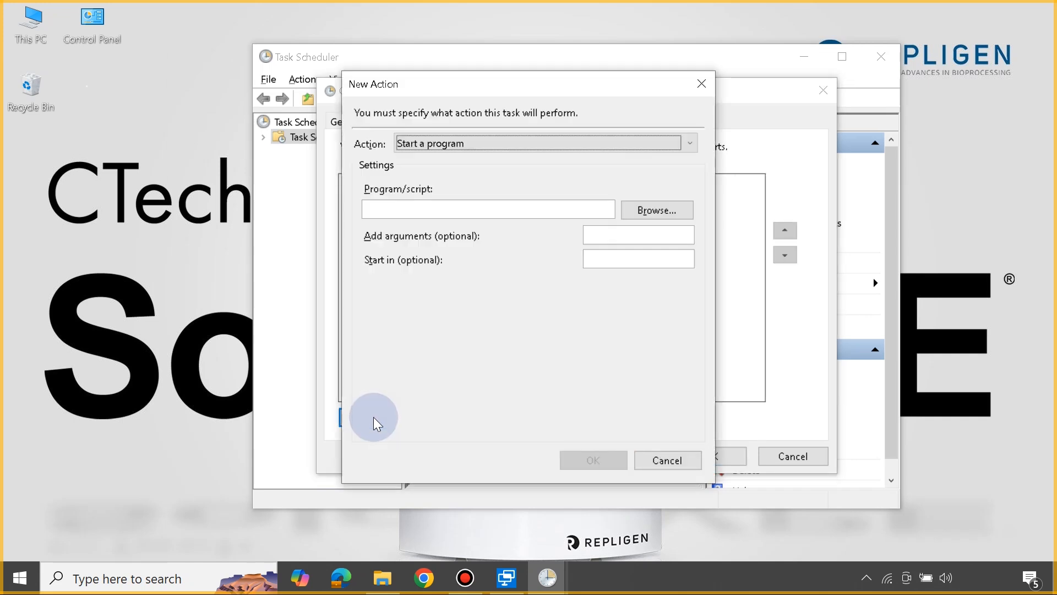
click(633, 211)
click(602, 210)
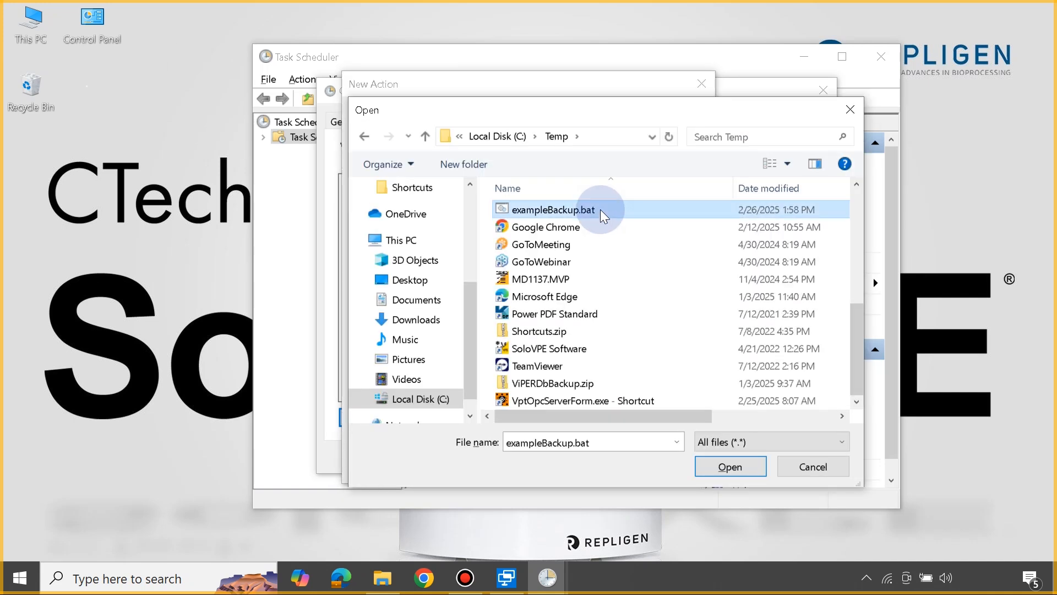
click(724, 466)
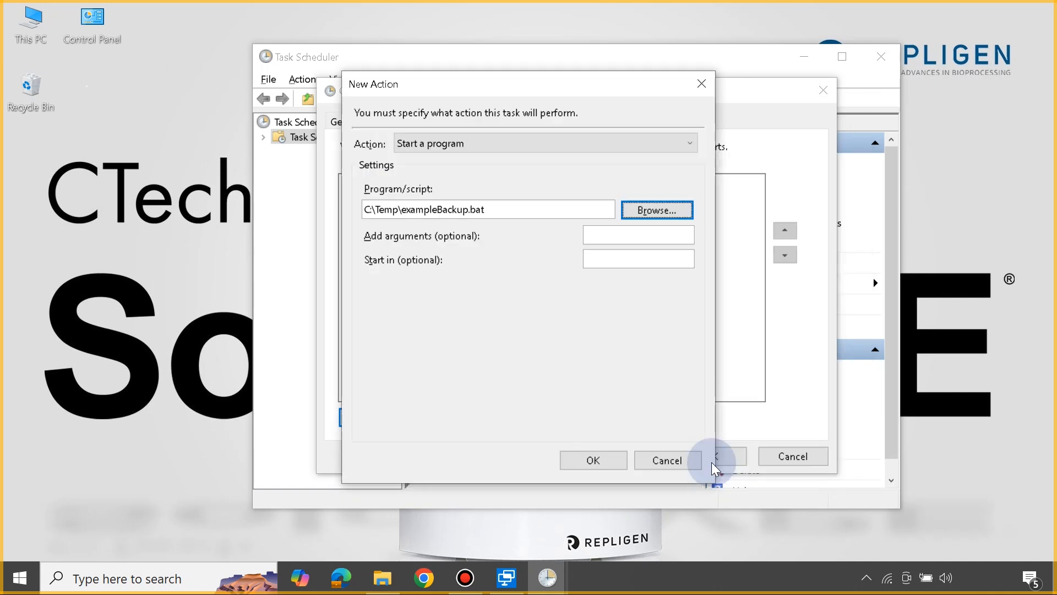
click(594, 462)
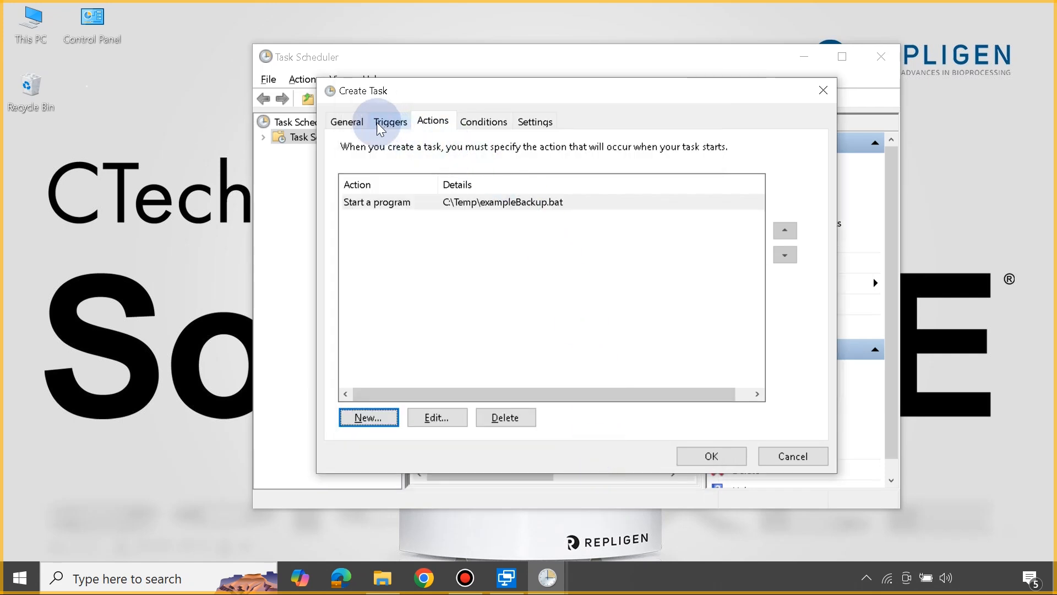
- Set the backup task to run under the SoloVPEAdmin user account and save the task
click(358, 123)
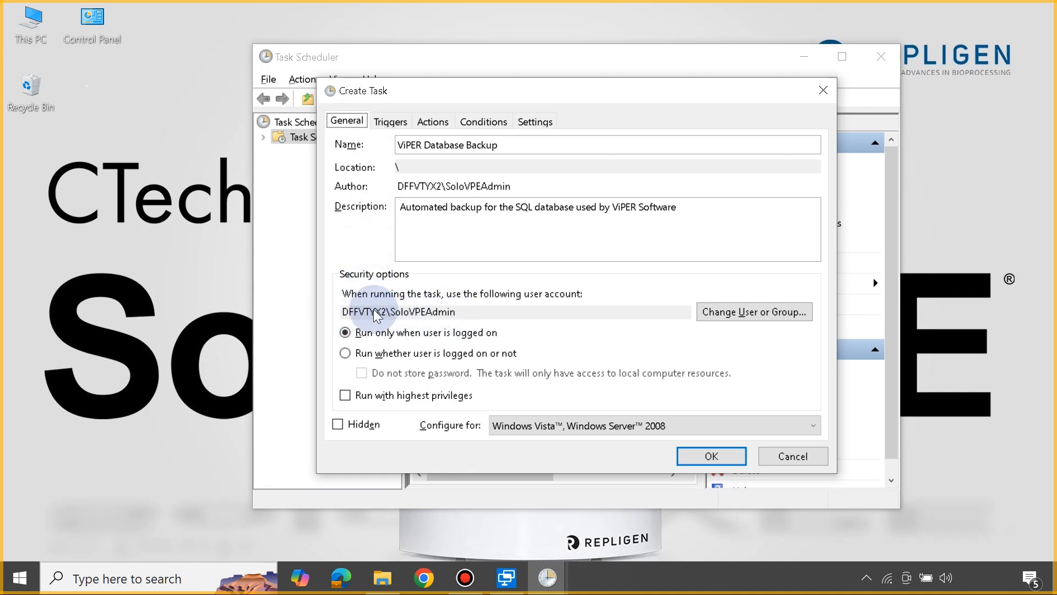
click(721, 319)
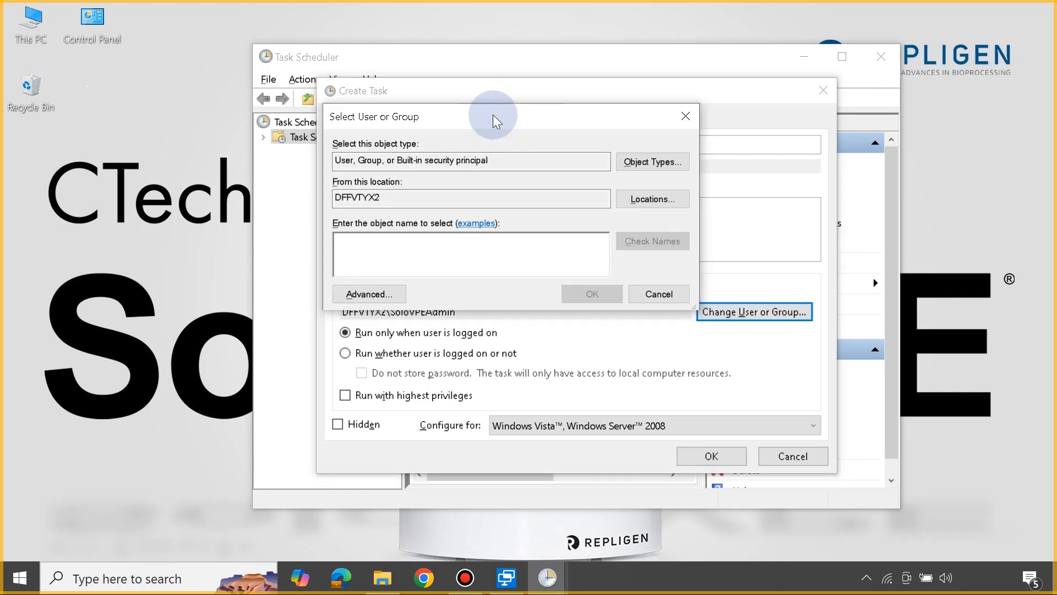
drag(492, 115, 558, 101)
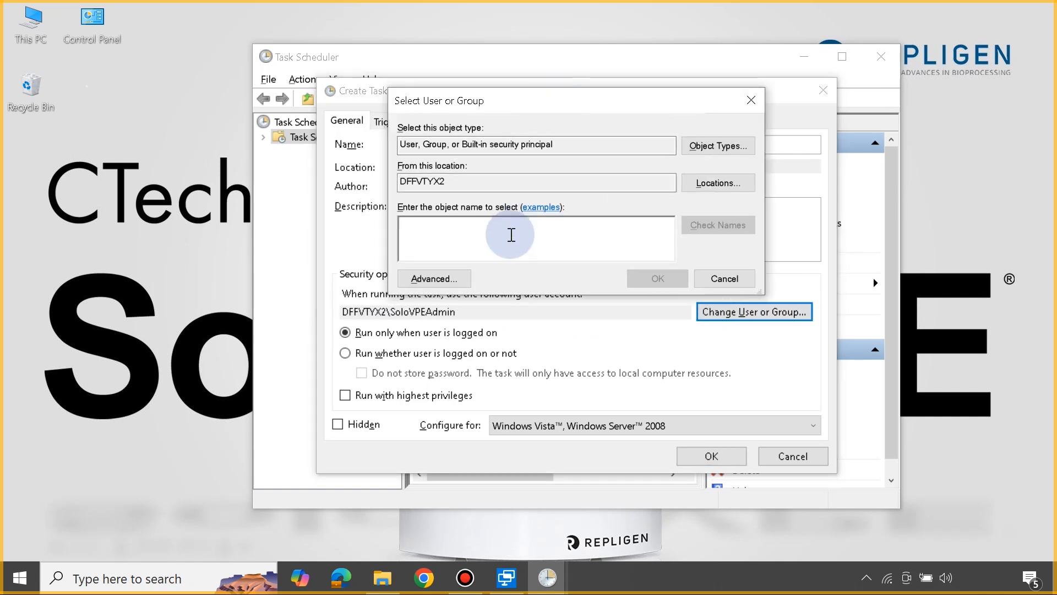
text(SoloVPEAdmin)
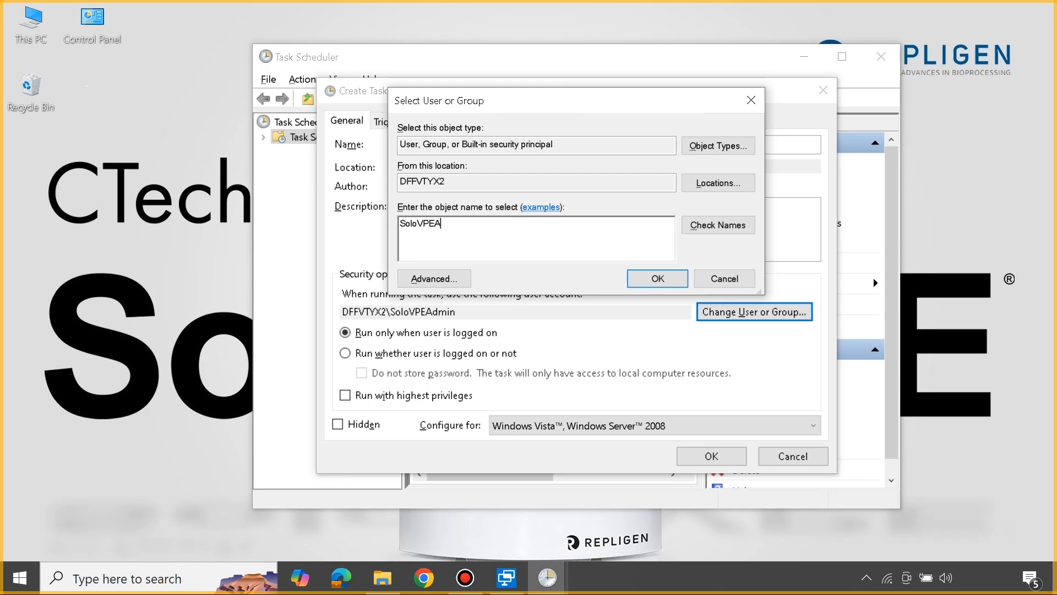
click(712, 232)
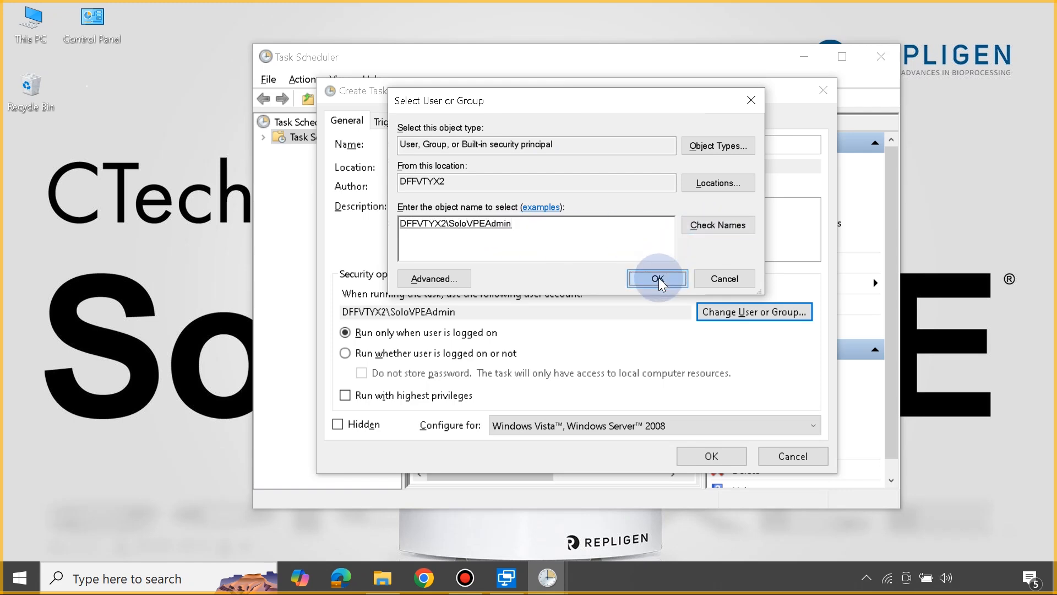
click(661, 279)
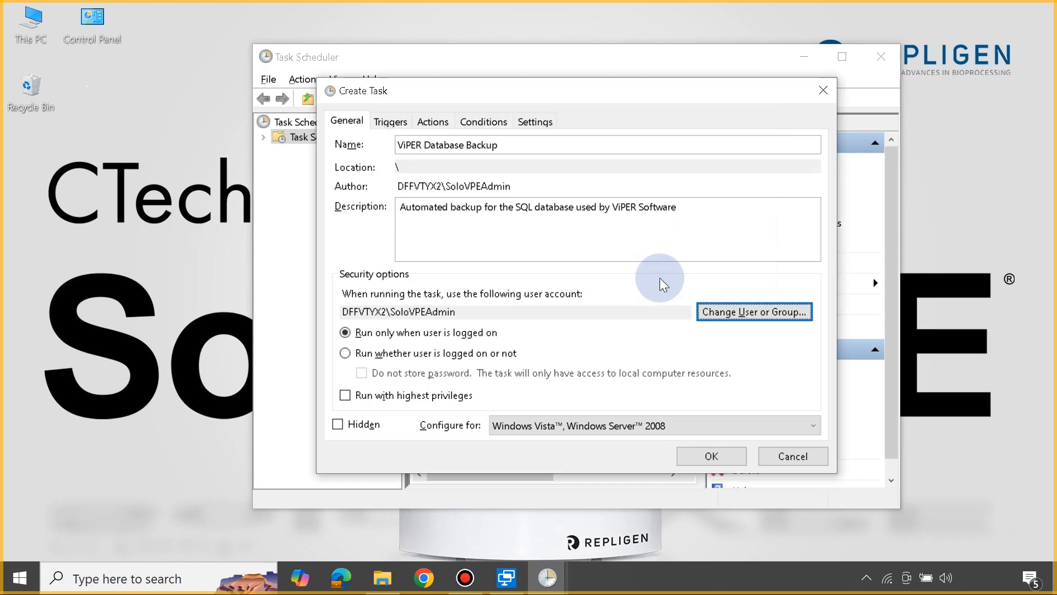
click(706, 456)
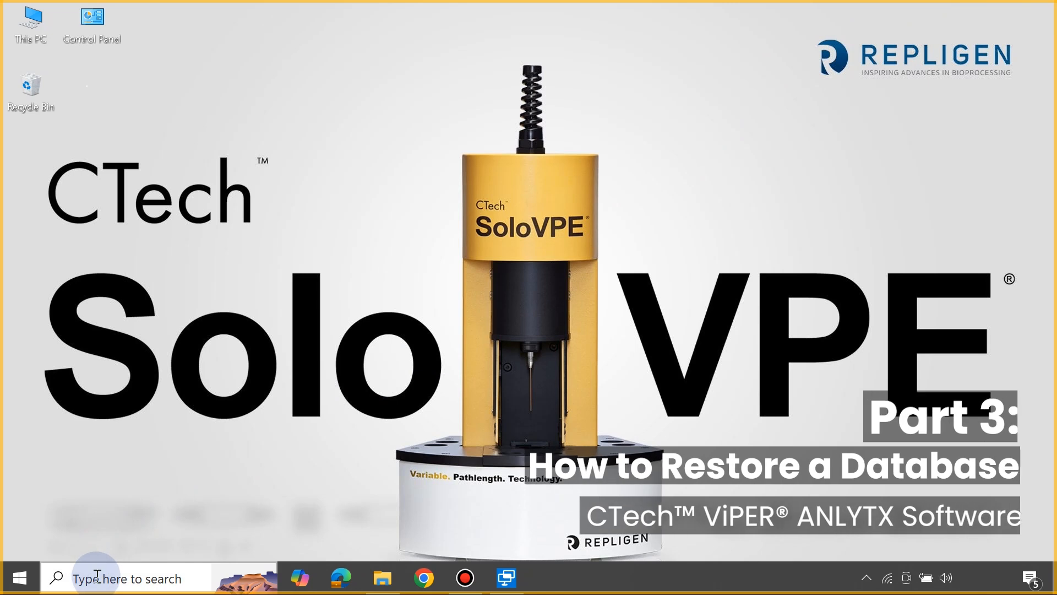
- Search Windows for ssms, open SQL Server Management Studio, and connect to localhost with the sa login
click(97, 575)
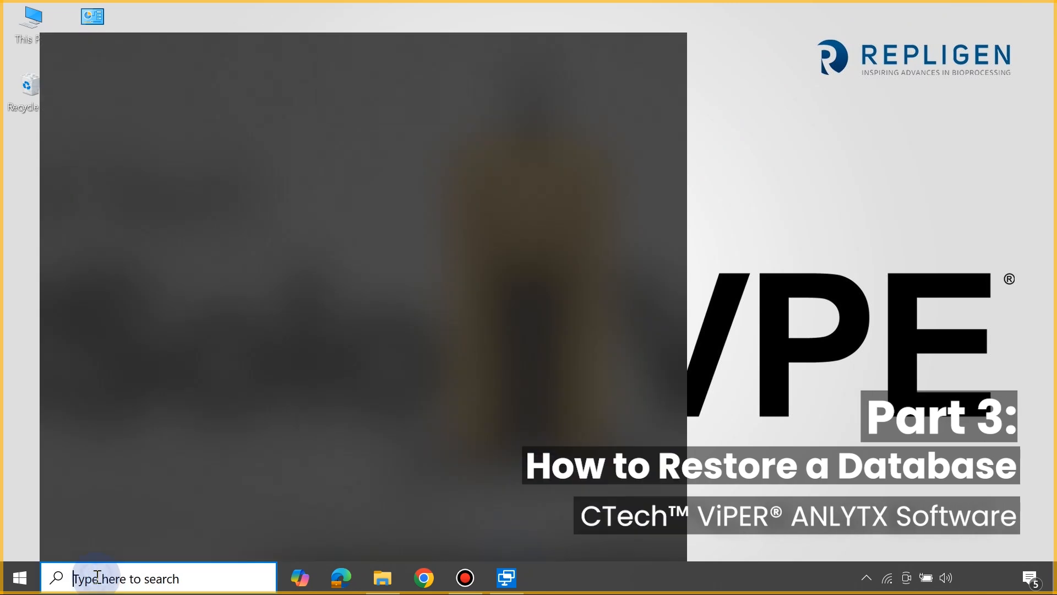
text(ssms)
key(Return)
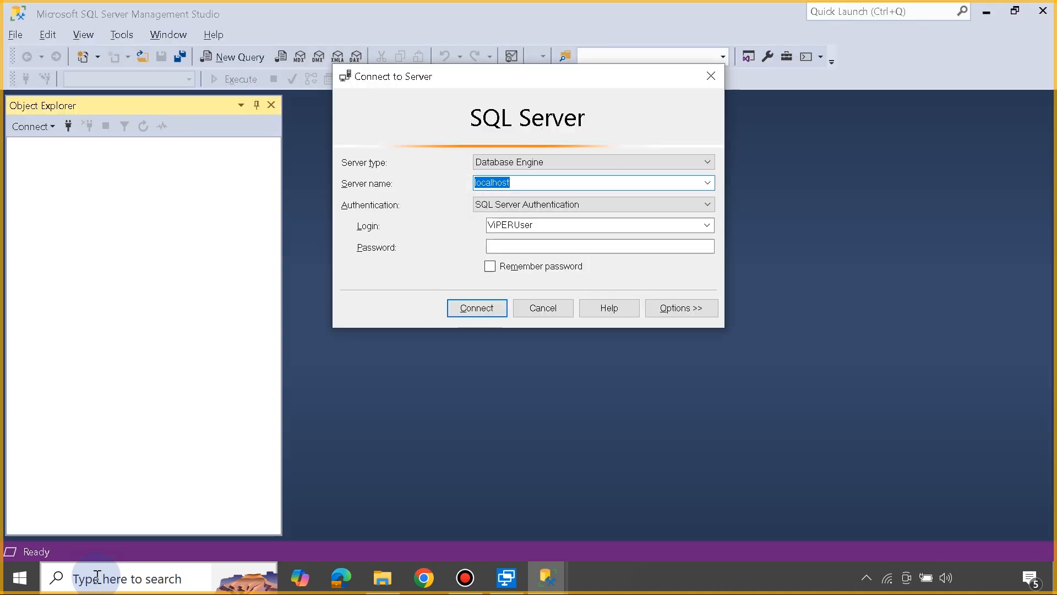
click(515, 221)
click(554, 225)
drag(555, 225, 470, 229)
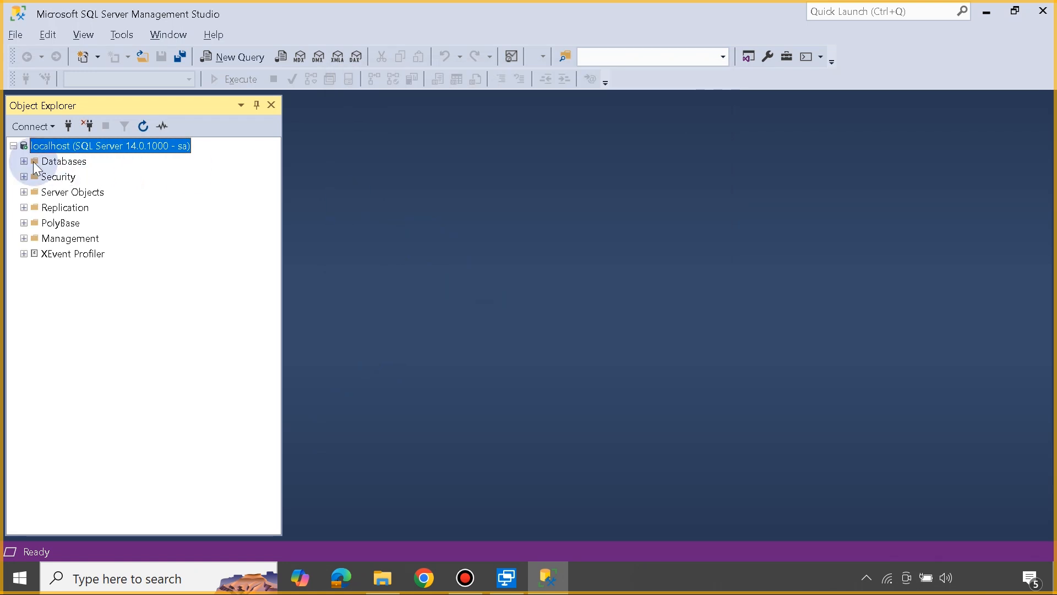
- Open the database restore settings for the VPTData database on localhost
click(24, 161)
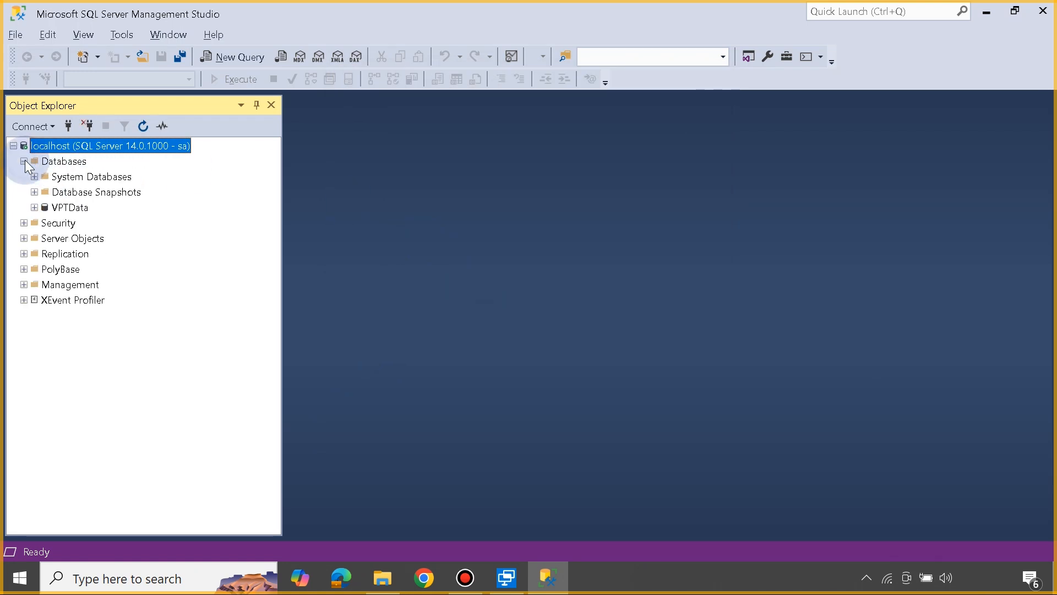
click(67, 208)
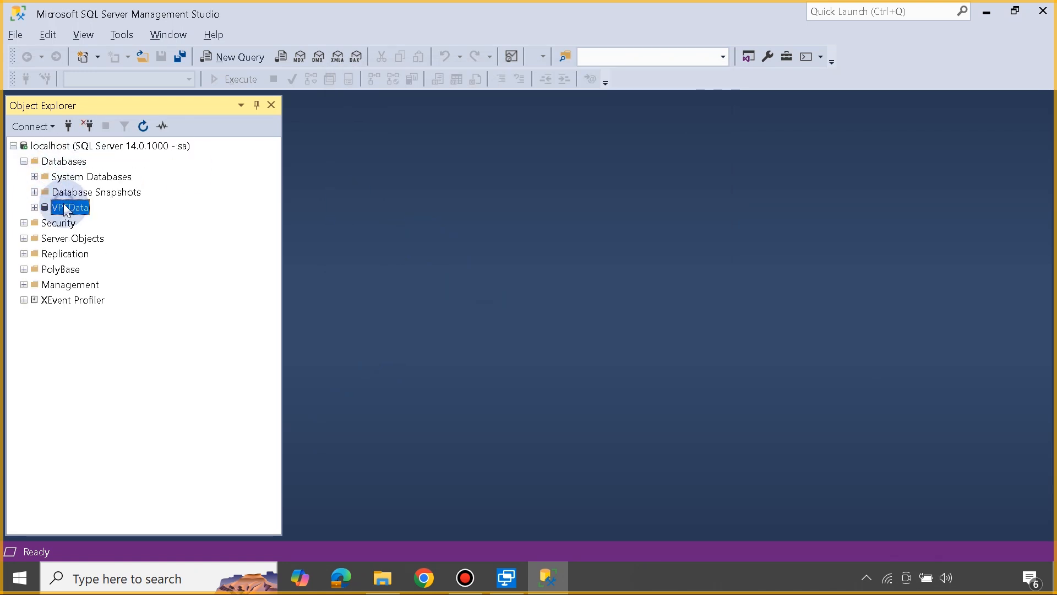
right_click(66, 209)
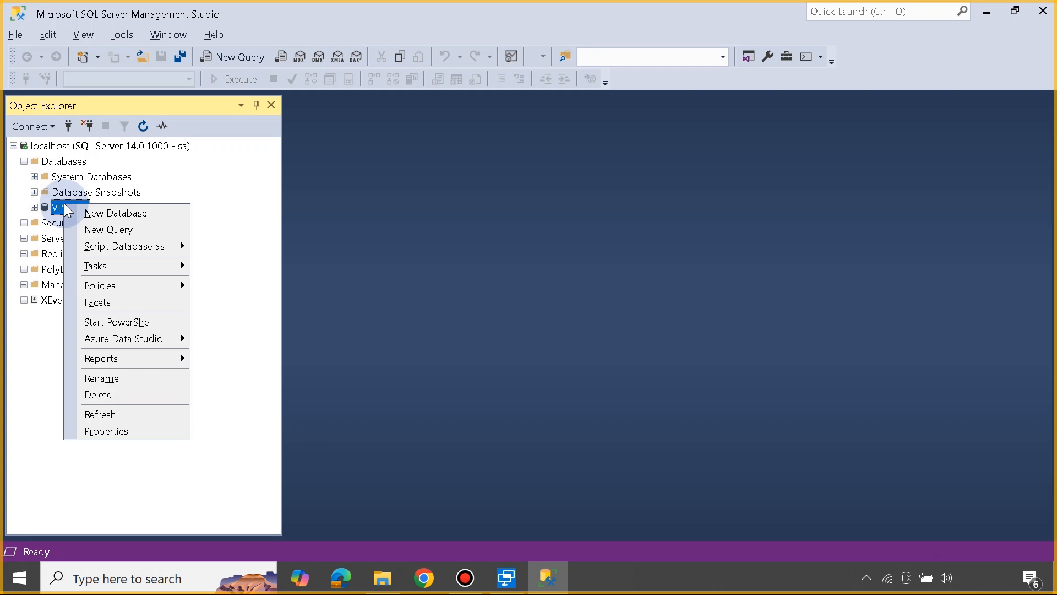
mouse_move(121, 266)
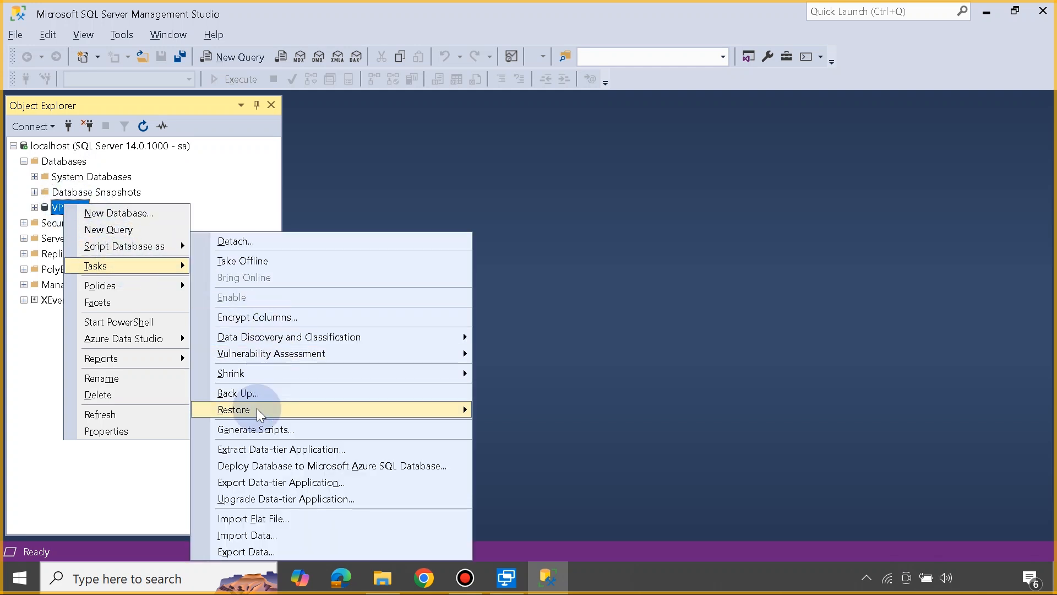
mouse_move(256, 409)
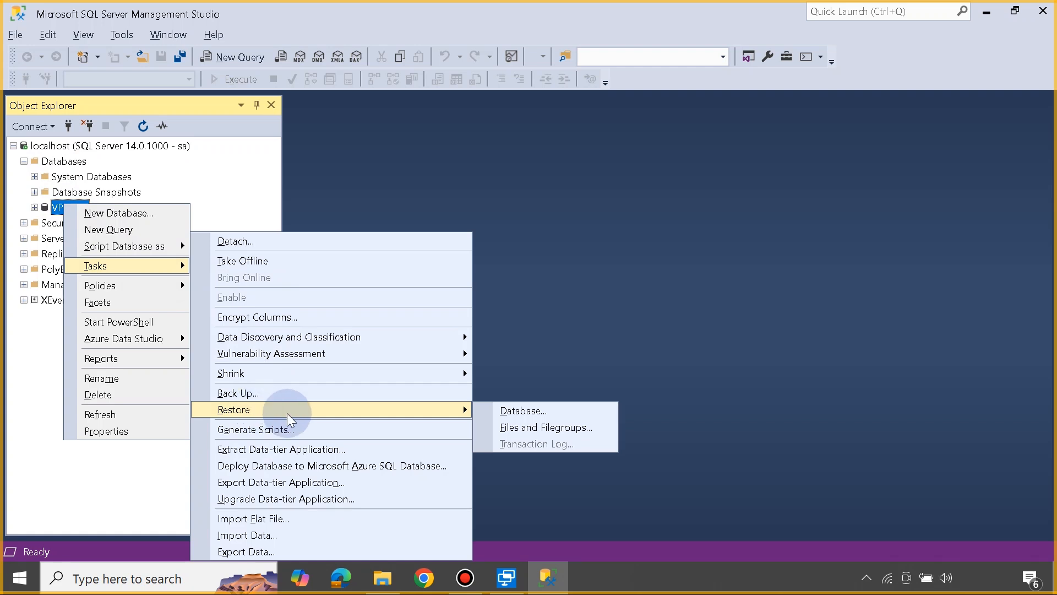
click(519, 410)
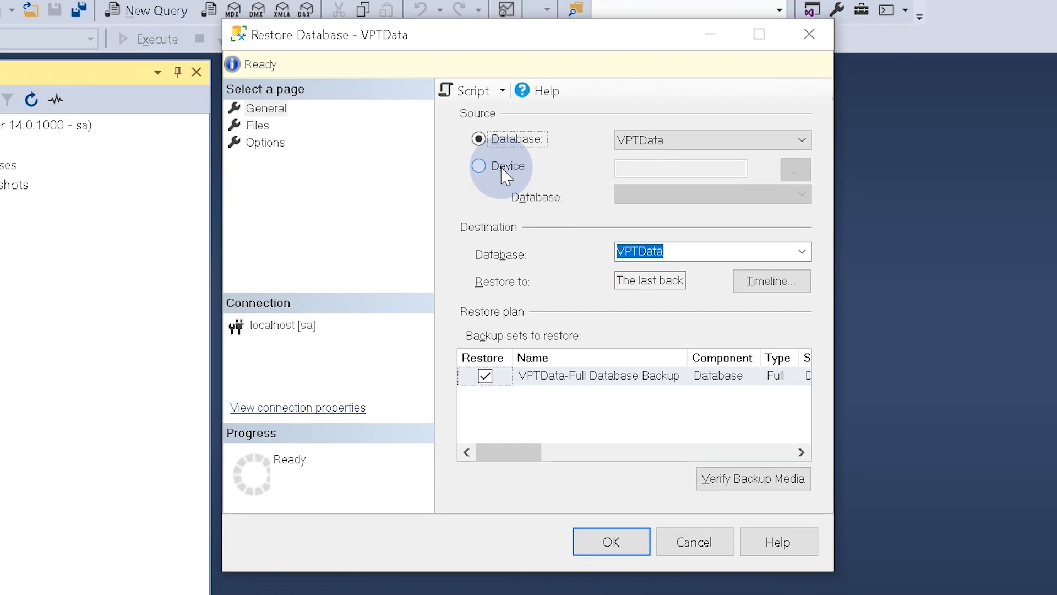
- Restore VPTData from a device source using the backup file C:\Backup\example_26Feb2025.bak
click(502, 170)
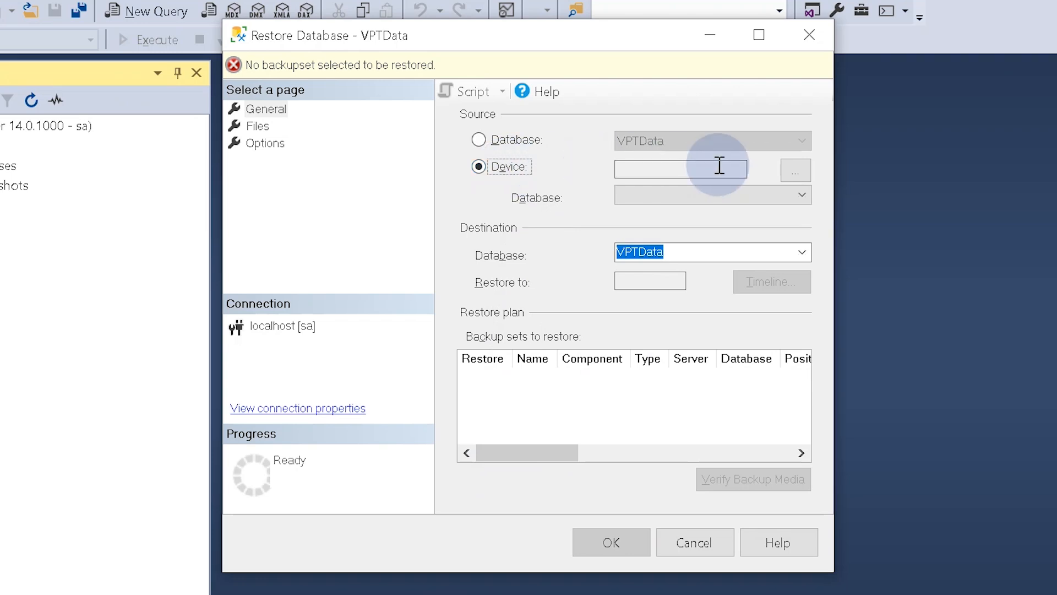
click(796, 171)
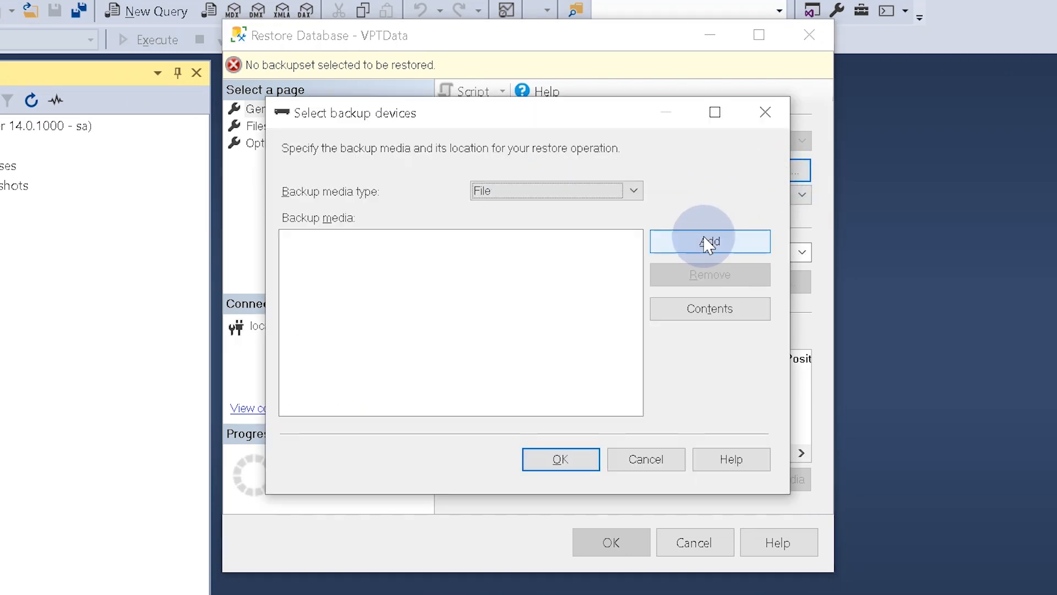
click(709, 238)
click(413, 122)
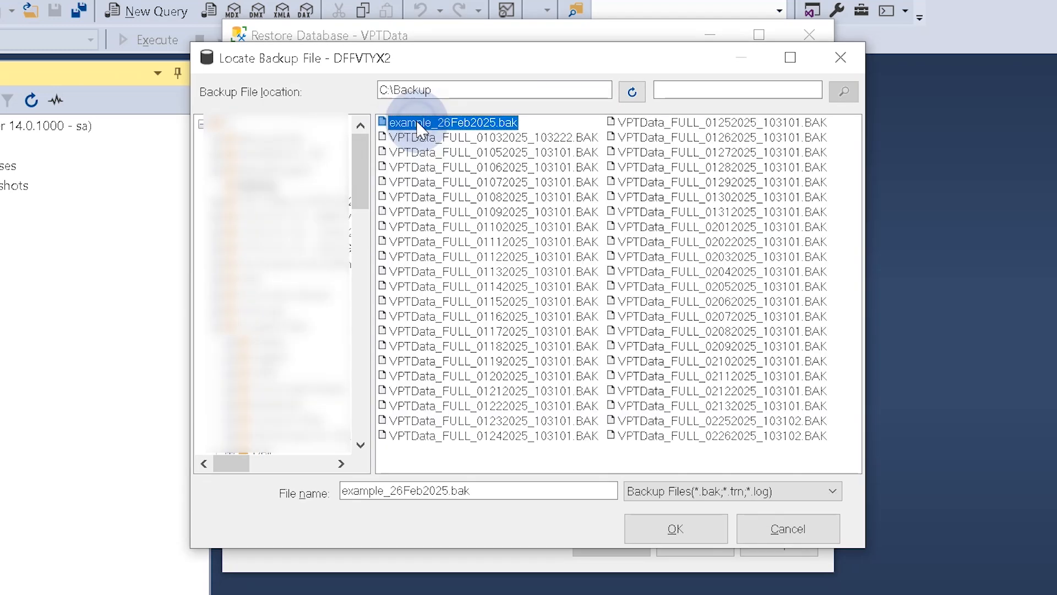
click(677, 529)
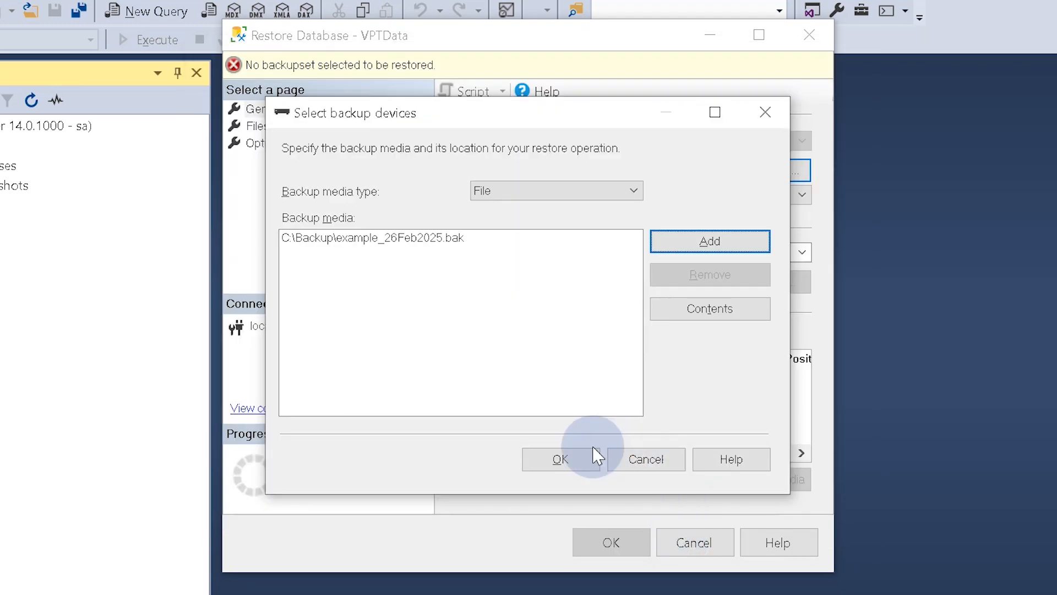
click(574, 456)
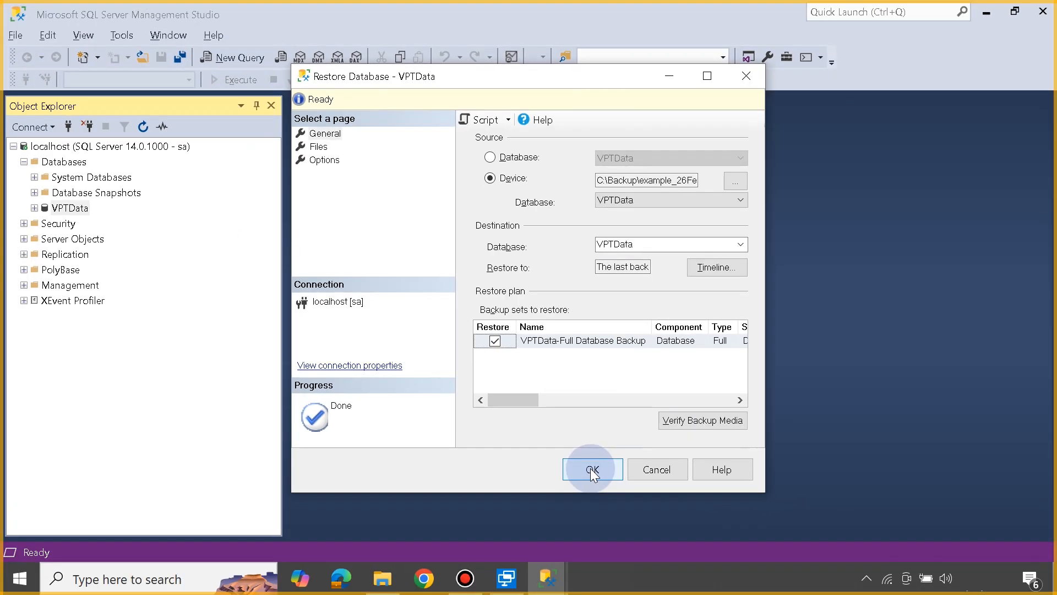
click(590, 468)
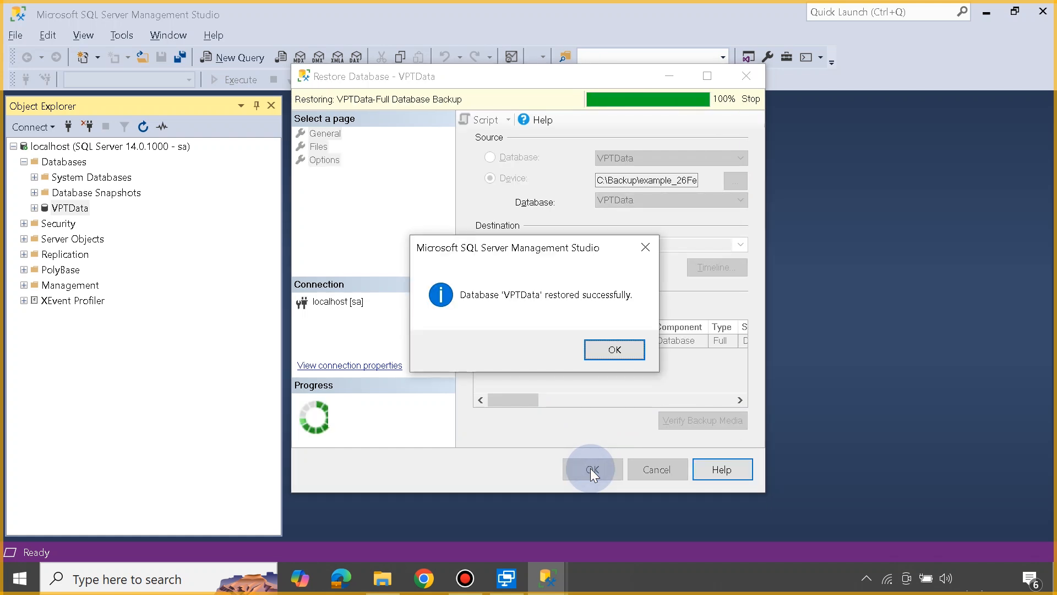